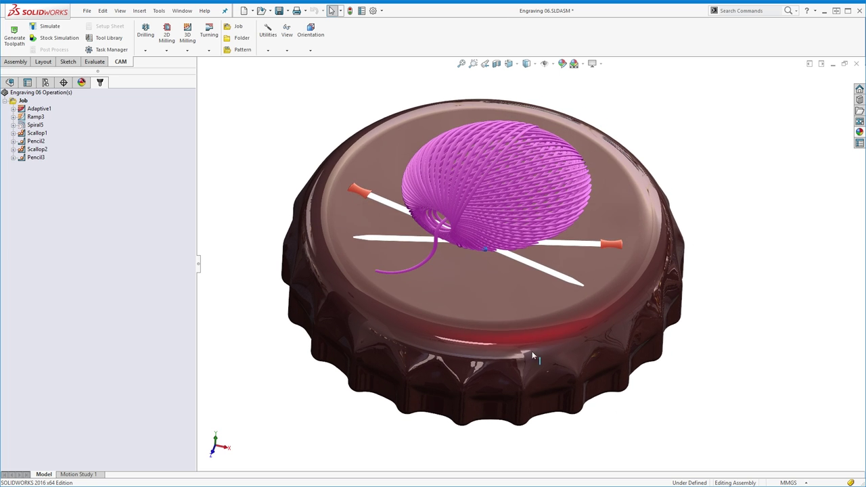
- Select the cap, a needle and the yarn ball, then open Single Strand 10e.SLDPRT
left_click(479, 313)
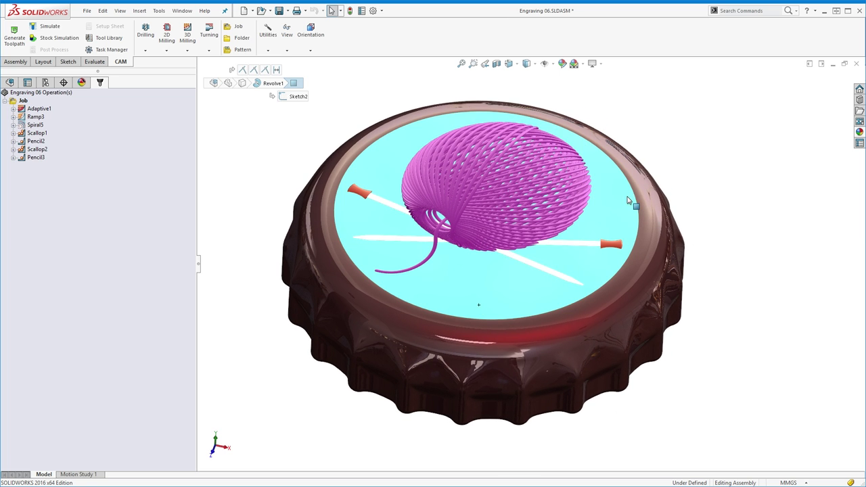
left_click(724, 298)
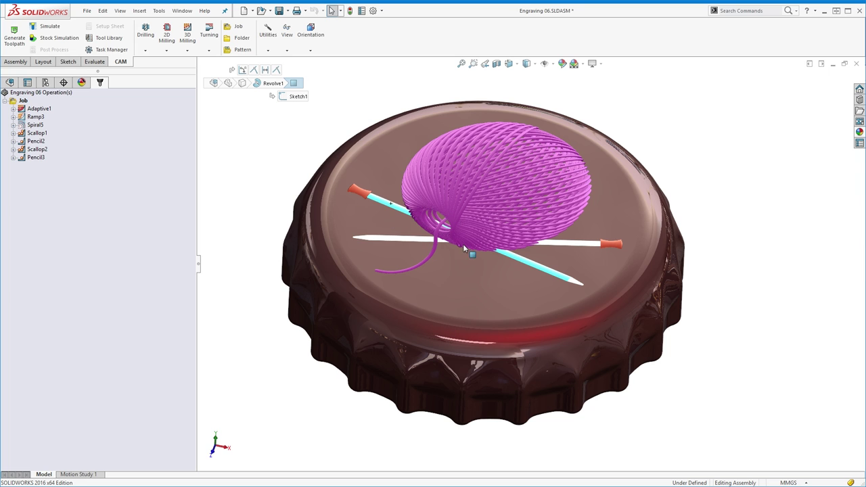
left_click(537, 218)
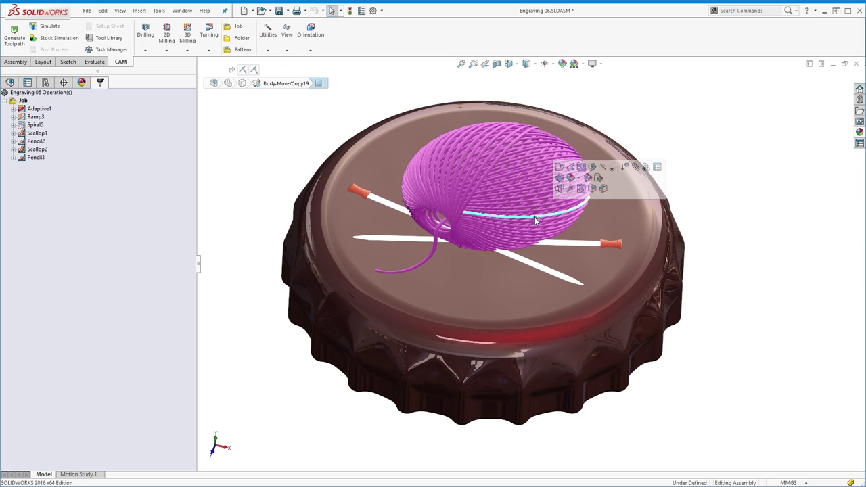
right_click(491, 208)
left_click(489, 167)
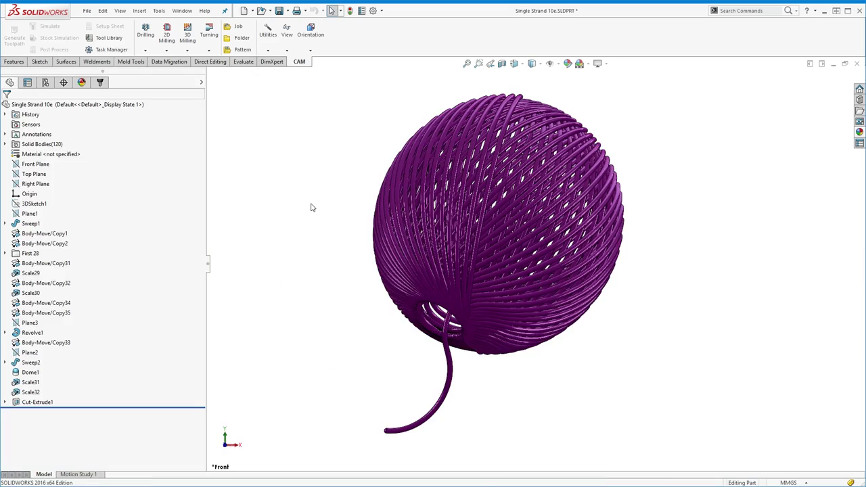
- Orbit the rolled-back yarn ball to view its underside, tail and opening
key("Down")
key("Down")
key("Down")
key("Down")
key("Down")
key("Left")
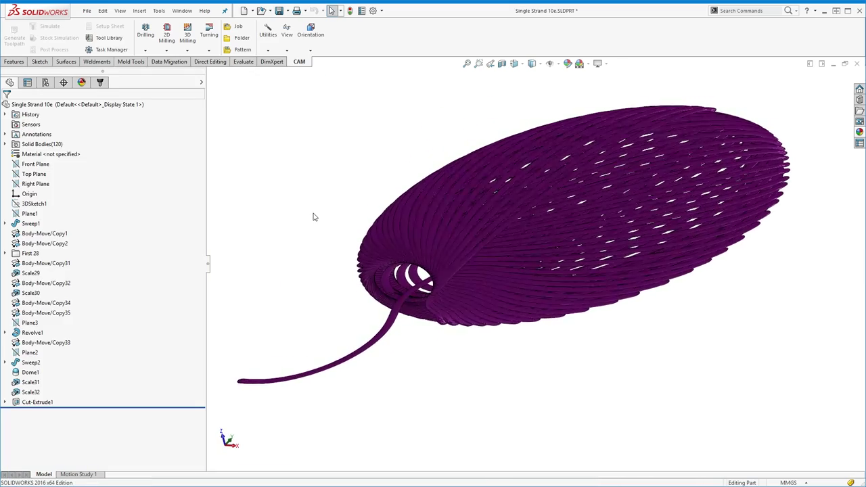
key("Up")
key("Up")
key("Up")
key("Up")
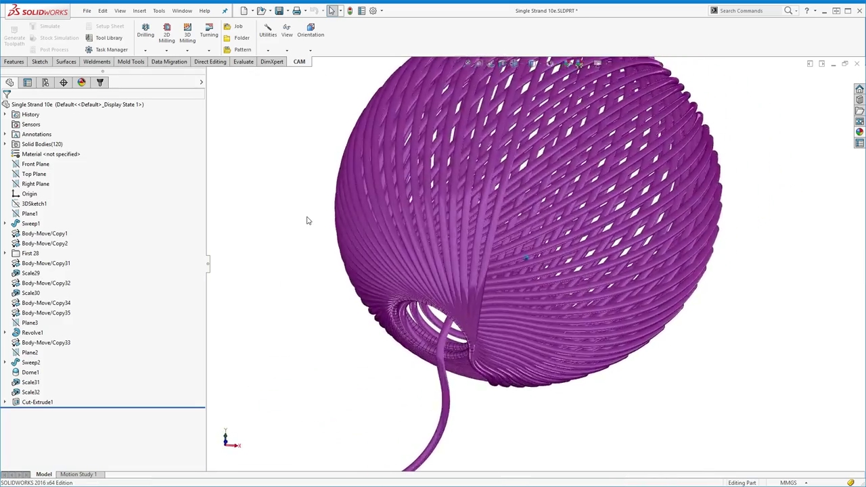
key("Up")
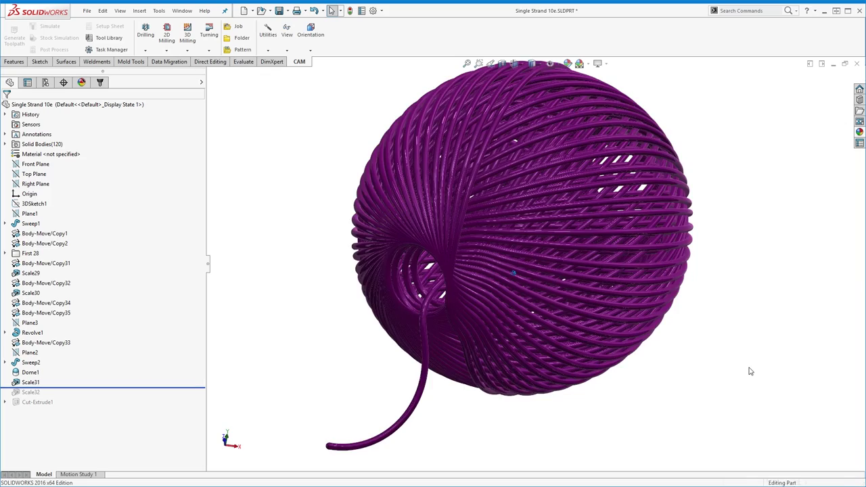
mouse_move(743, 373)
middle_mouse_down()
mouse_move(691, 365)
mouse_move(591, 297)
middle_mouse_up()
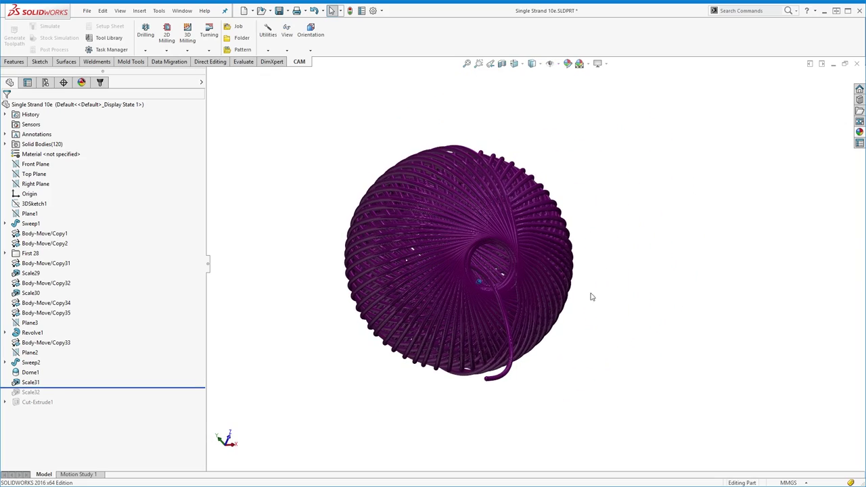
mouse_move(455, 195)
middle_mouse_down()
mouse_move(446, 242)
mouse_move(507, 207)
mouse_move(470, 198)
mouse_move(614, 222)
mouse_move(574, 227)
mouse_move(541, 284)
mouse_move(429, 424)
mouse_move(545, 348)
mouse_move(480, 329)
mouse_move(413, 233)
middle_mouse_up()
- Select the Sweep1 strand, follow its path around the ball, then clear the selection
left_click(475, 189)
scroll(534, 339, "down", 3)
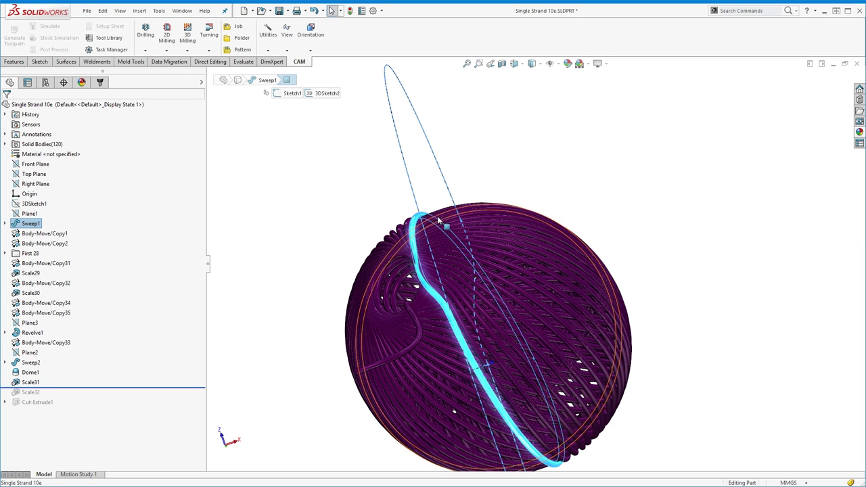
mouse_move(539, 349)
middle_mouse_down()
mouse_move(499, 280)
mouse_move(613, 238)
mouse_move(588, 257)
mouse_move(612, 221)
mouse_move(598, 213)
middle_mouse_up()
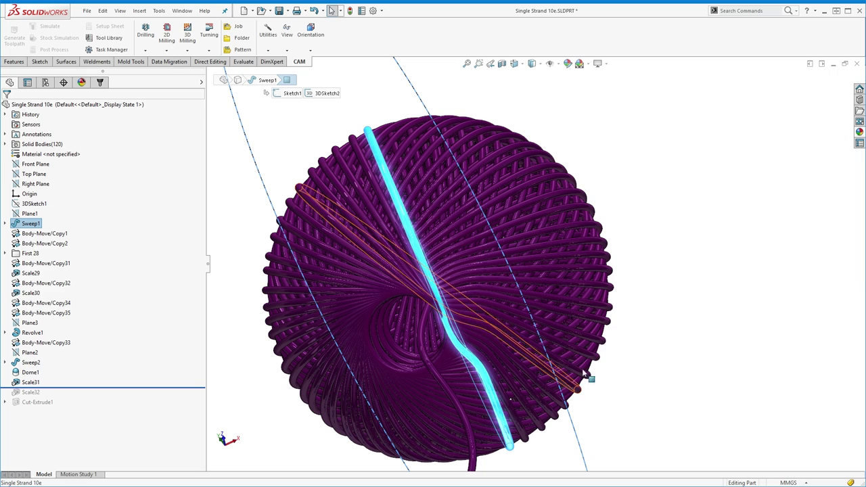
middle_click_drag(564, 164, 403, 241)
mouse_move(317, 251)
middle_mouse_down()
mouse_move(433, 260)
mouse_move(303, 260)
mouse_move(456, 210)
middle_mouse_up()
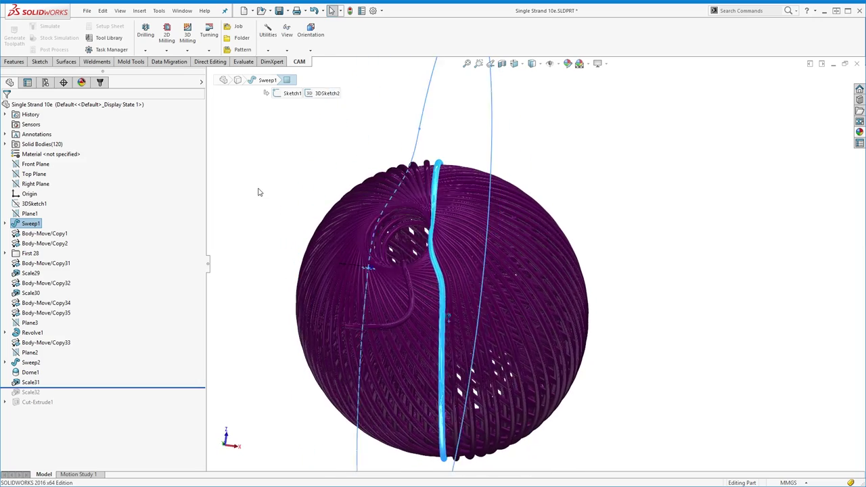
key("Escape")
mouse_move(455, 211)
middle_mouse_down()
mouse_move(481, 218)
mouse_move(283, 278)
mouse_move(474, 250)
mouse_move(522, 317)
middle_mouse_up()
left_click(288, 288)
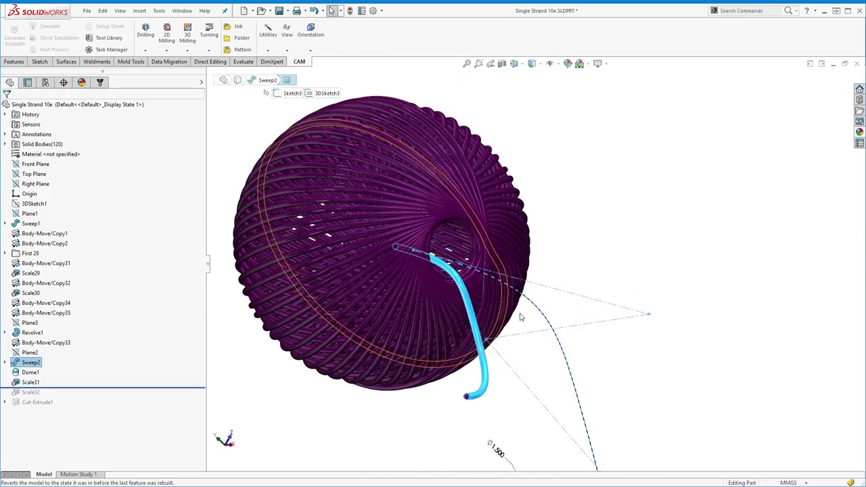
scroll(521, 316, "up", 3)
middle_click_drag(522, 317, 393, 232)
mouse_move(478, 339)
middle_mouse_down()
mouse_move(422, 329)
mouse_move(350, 361)
mouse_move(341, 190)
mouse_move(419, 304)
middle_mouse_up()
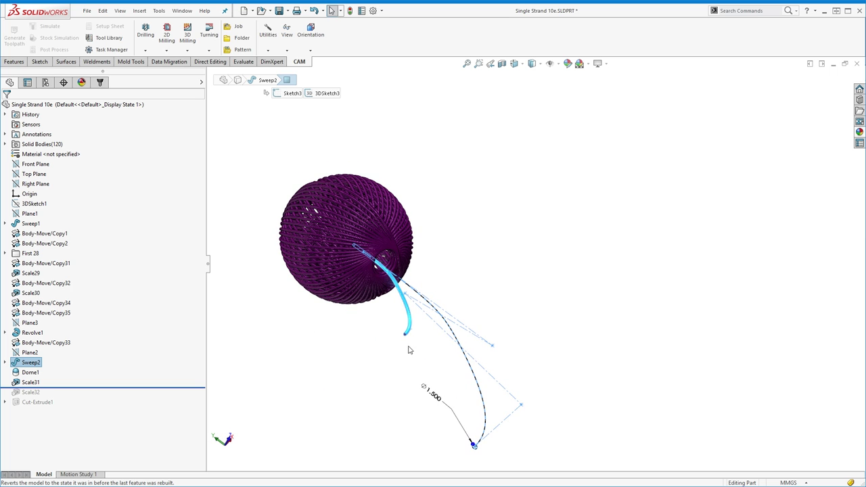
scroll(410, 338, "down", 3)
scroll(464, 350, "down", 2)
middle_click_drag(464, 350, 442, 351)
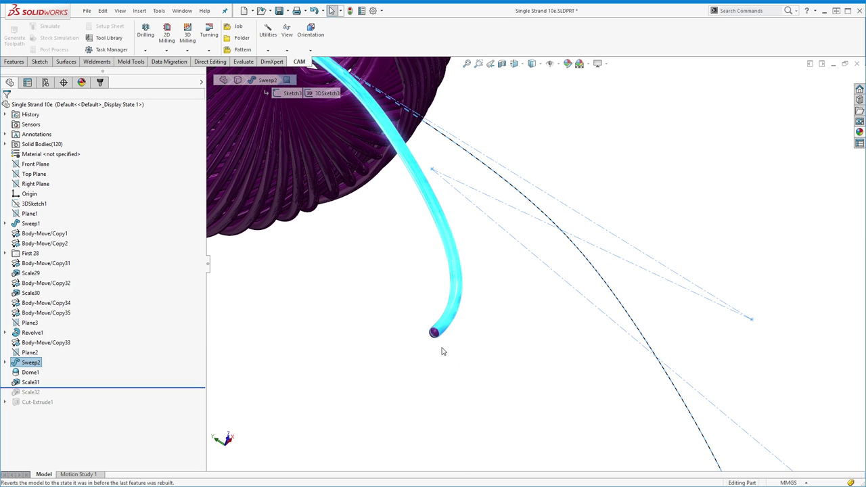
left_click(405, 309)
scroll(462, 360, "up", 1)
scroll(472, 348, "up", 3)
scroll(435, 312, "up", 1)
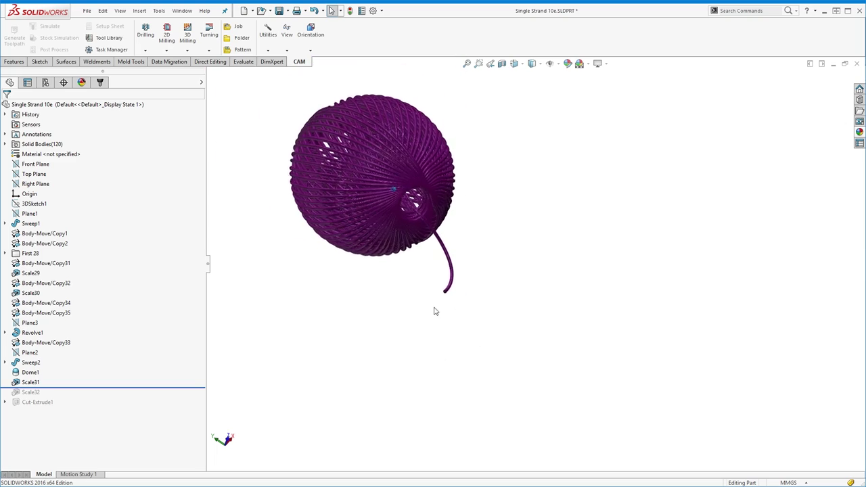
scroll(436, 312, "down", 3)
scroll(435, 214, "down", 1)
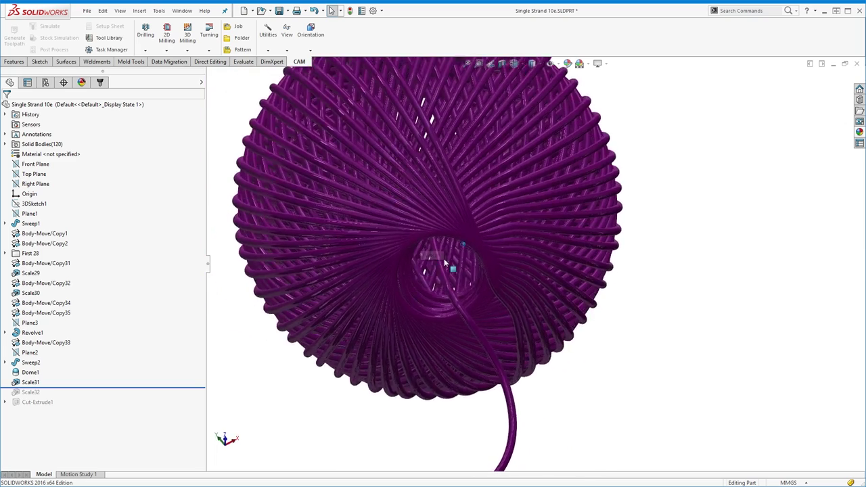
key("ctrl+1")
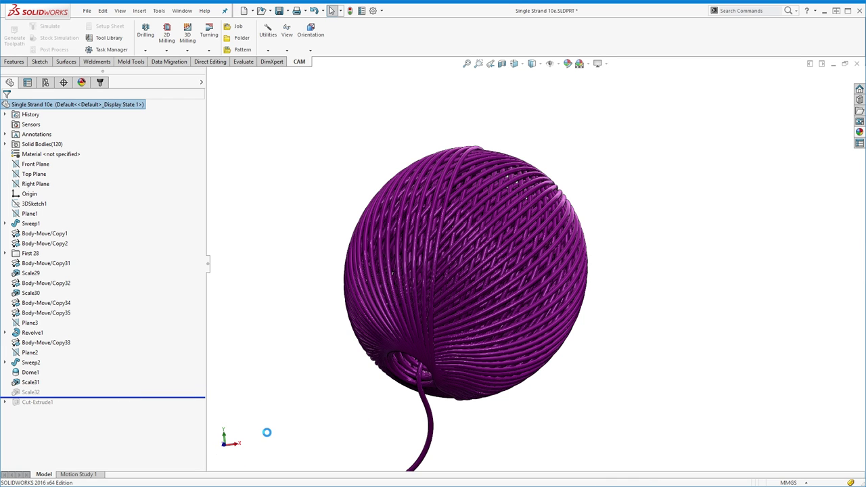
- View the flattened yarn disc edge-on, then orbit and zoom over its strands
key("ctrl+5")
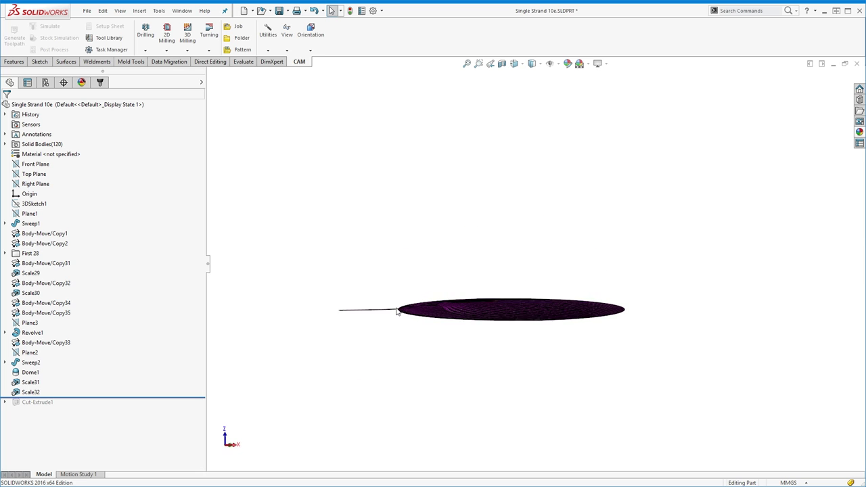
middle_click_drag(402, 312, 465, 348)
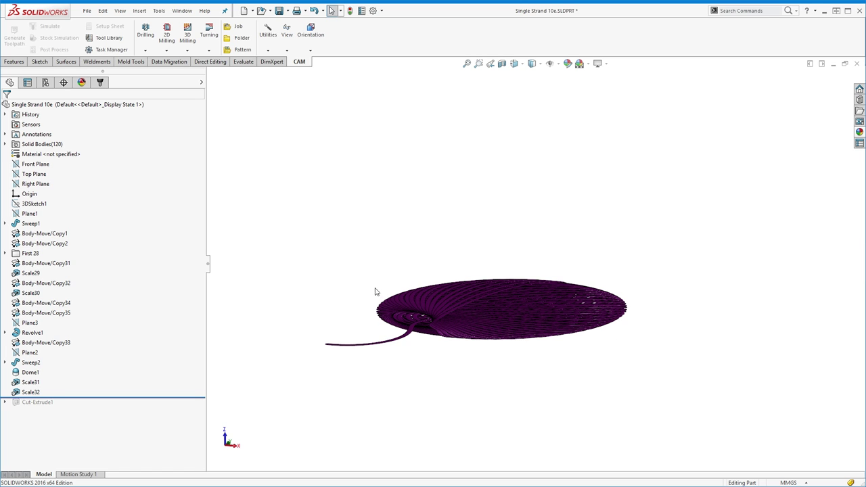
middle_click_drag(378, 321, 502, 330)
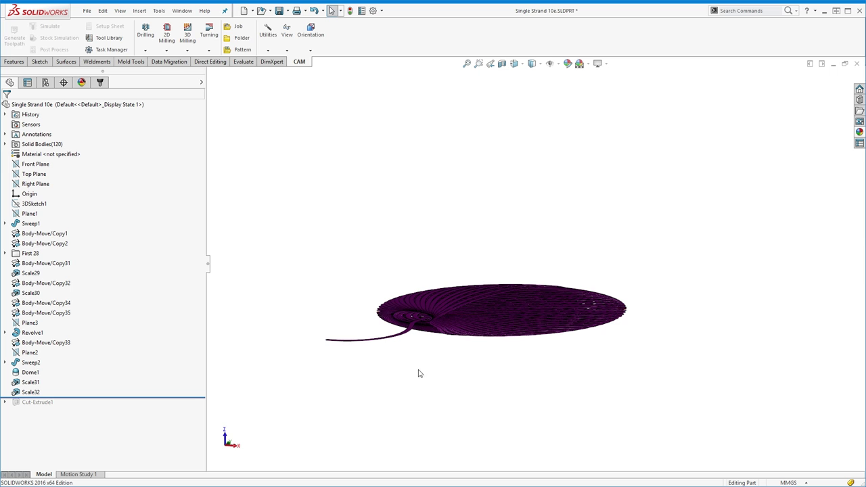
middle_click_drag(418, 374, 435, 441)
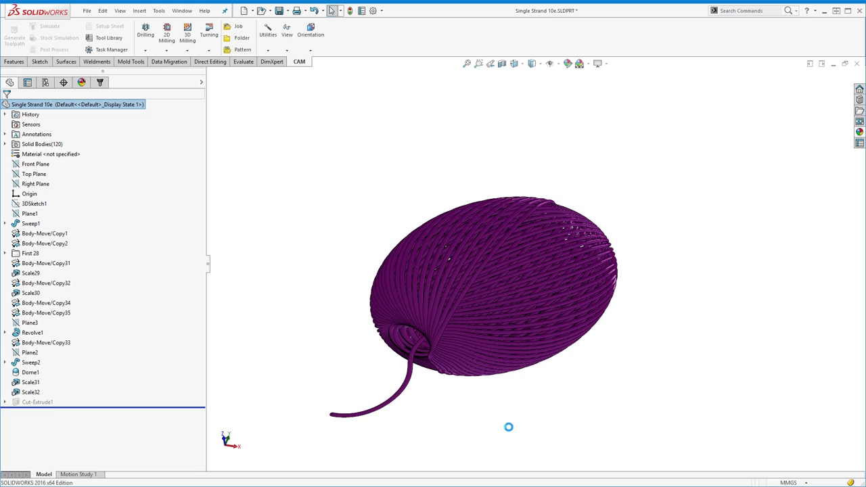
middle_click_drag(509, 428, 449, 352)
scroll(431, 317, "down", 5)
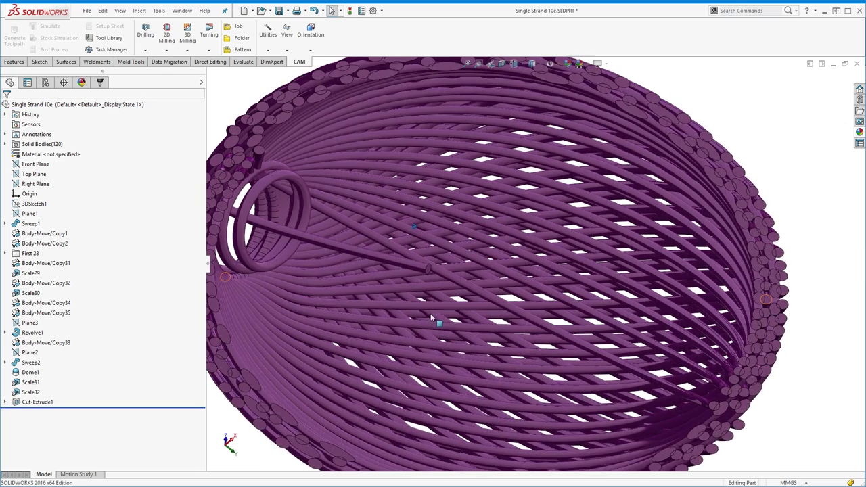
middle_click_drag(431, 318, 284, 82)
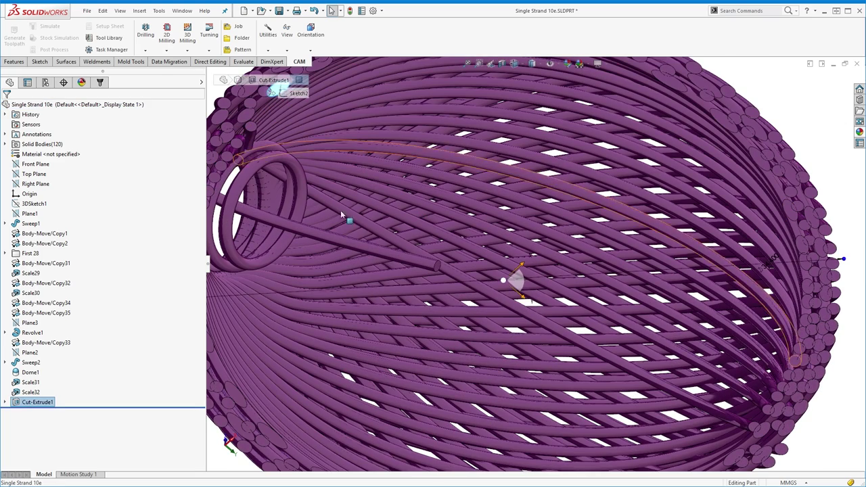
scroll(341, 210, "up", 10)
mouse_move(348, 325)
middle_mouse_down()
mouse_move(378, 332)
mouse_move(389, 360)
middle_mouse_up()
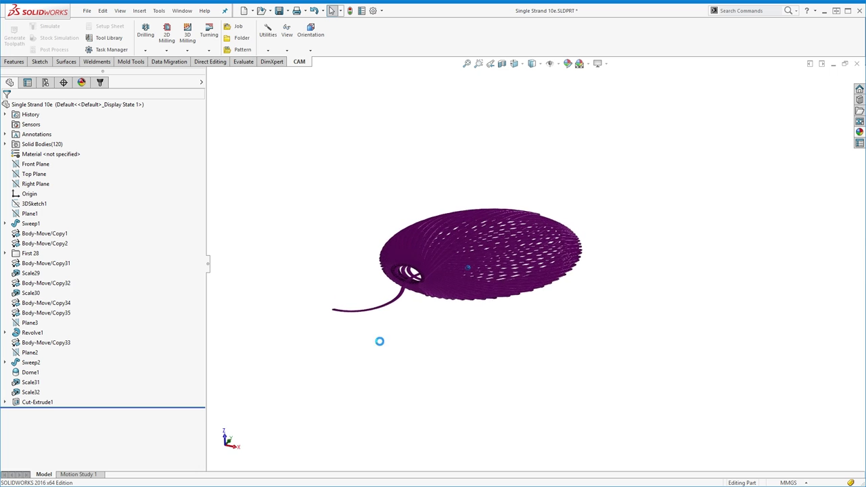
- Close Single Strand 10e without saving and view the bottle-cap assembly isometrically
key("ctrl+w")
left_click(453, 248)
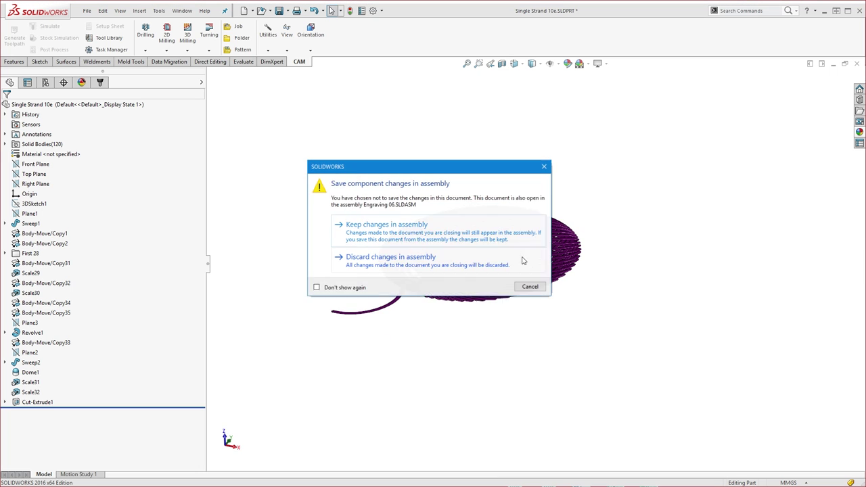
left_click(522, 256)
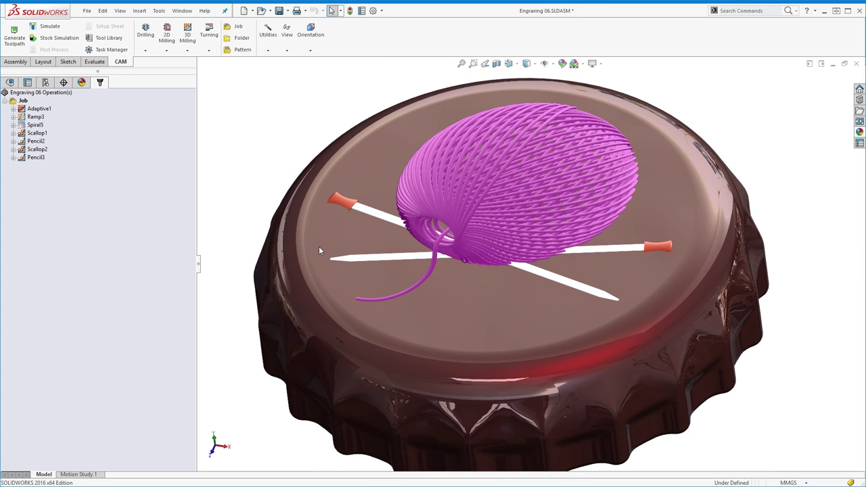
key("ctrl+7")
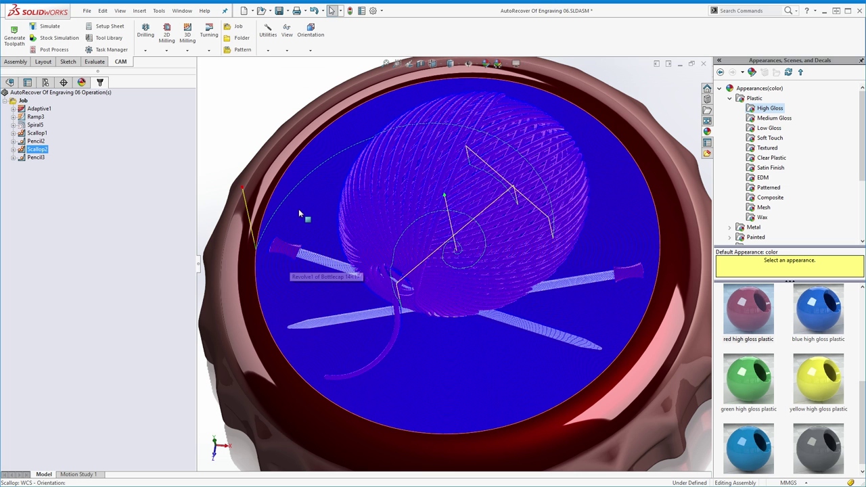
key("Up")
key("Up")
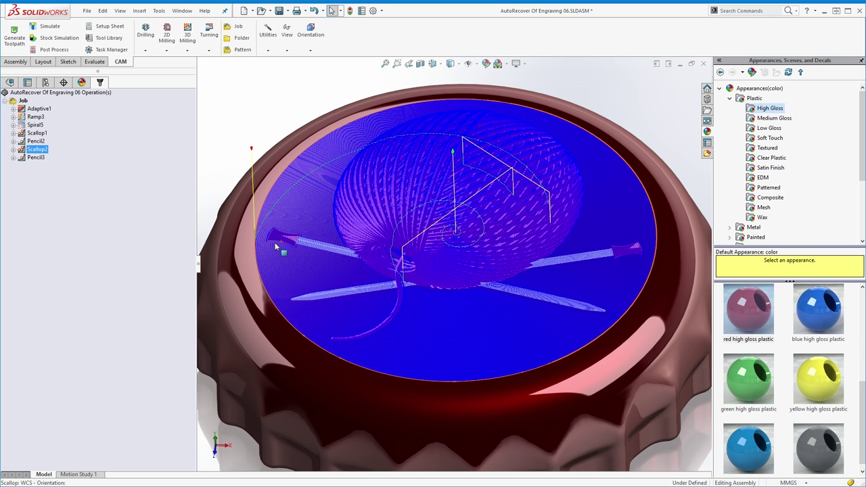
left_click(241, 116)
scroll(283, 157, "up", 2)
mouse_move(283, 157)
middle_mouse_down()
mouse_move(328, 148)
mouse_move(350, 206)
mouse_move(317, 247)
middle_mouse_up()
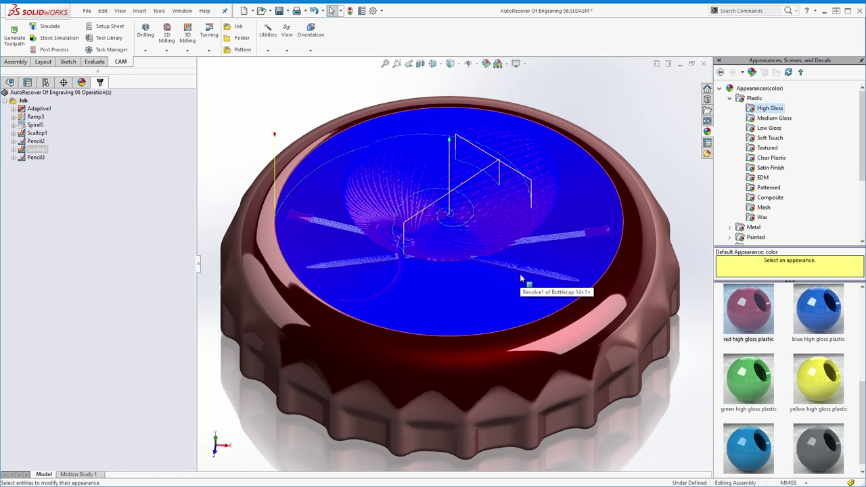
left_click(36, 148)
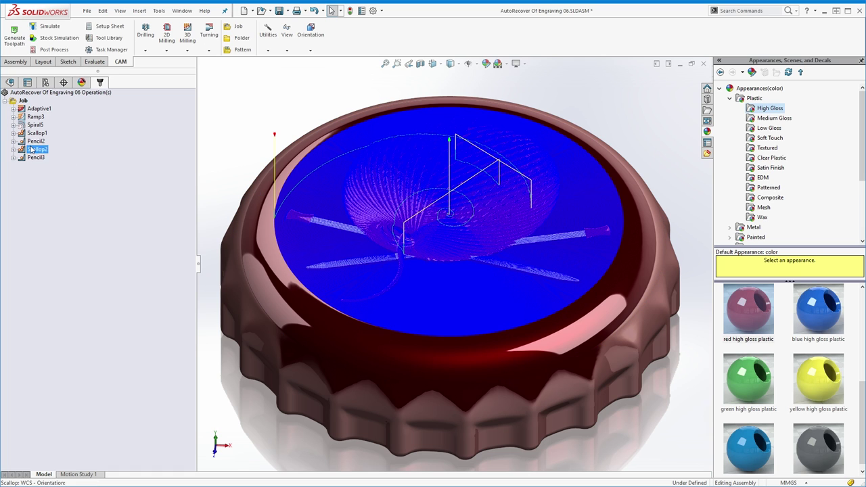
right_click(35, 148)
- Edit Scallop2 and review its 16000 rpm spindle speed and 336 mm/min cutting feedrate
left_click(92, 157)
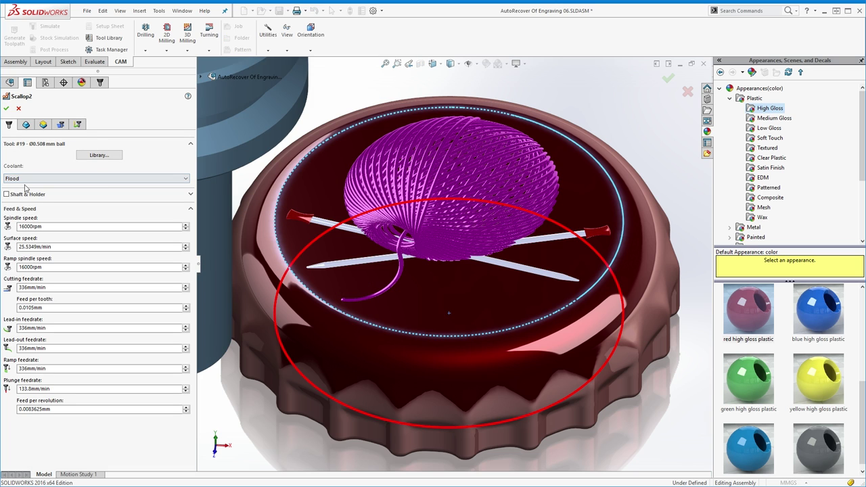
left_click_drag(19, 226, 43, 228)
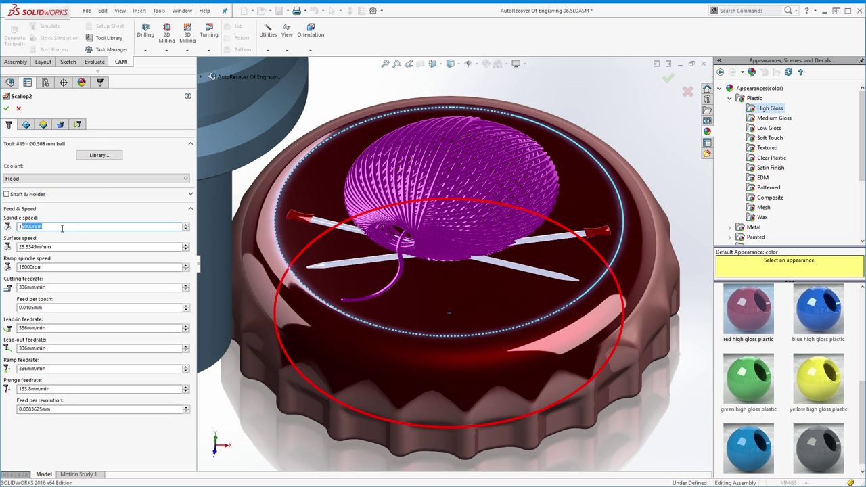
double_click(63, 227)
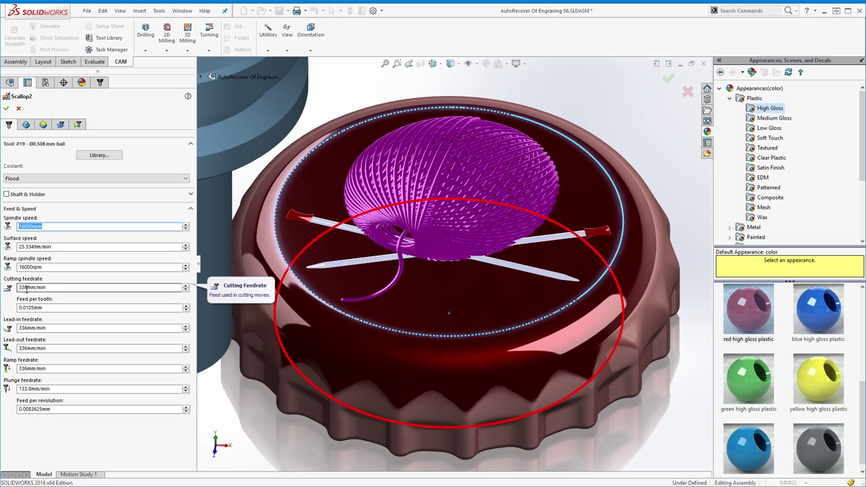
double_click(25, 288)
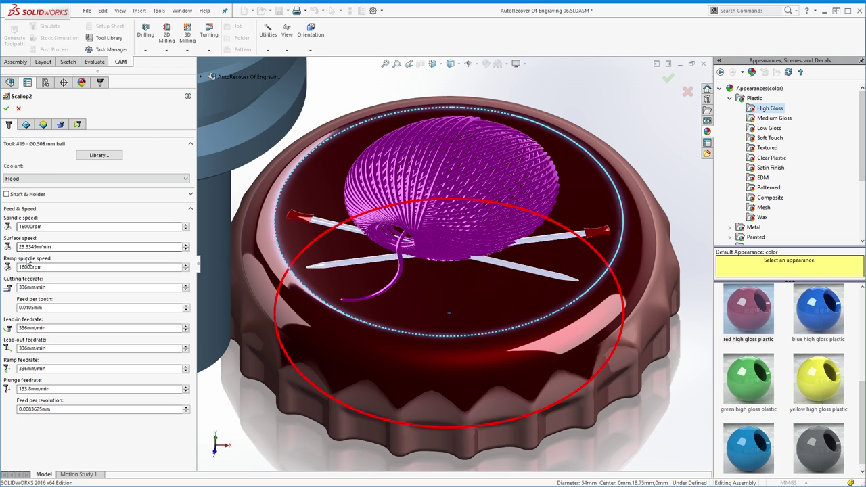
- Check the Outside -> In passes with 0.1 mm stepover and regenerate the toolpath
left_click(60, 125)
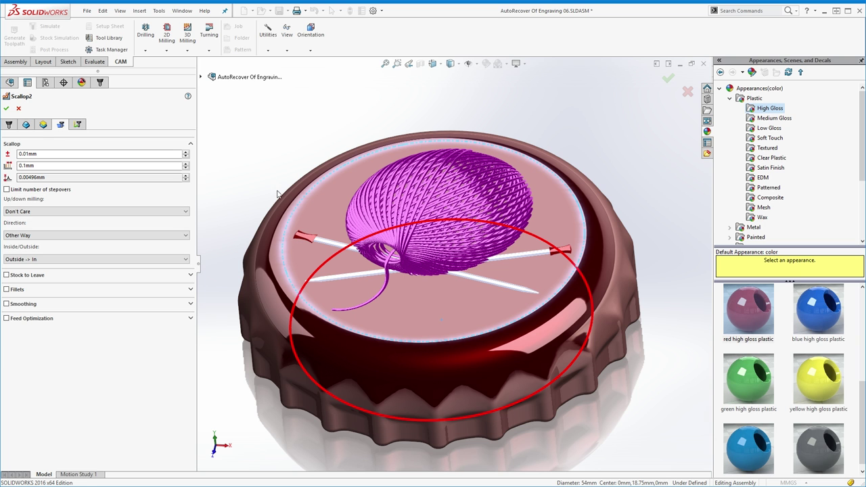
middle_click_drag(275, 179, 336, 188)
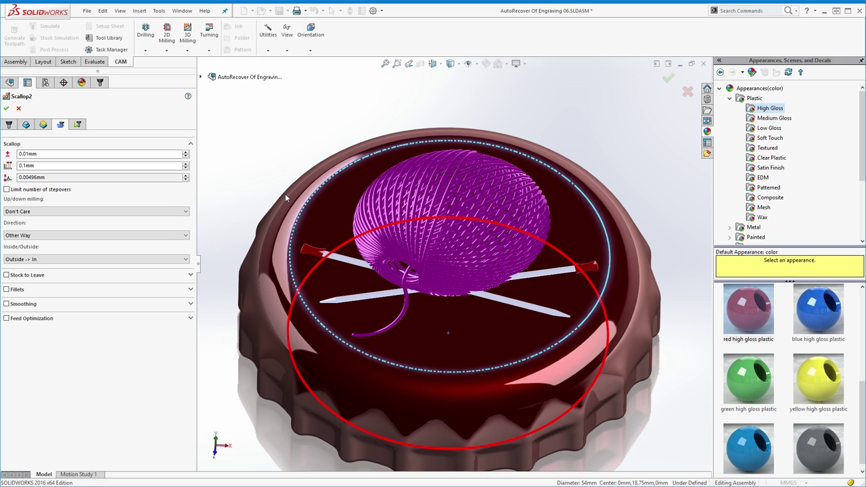
left_click_drag(36, 166, 30, 165)
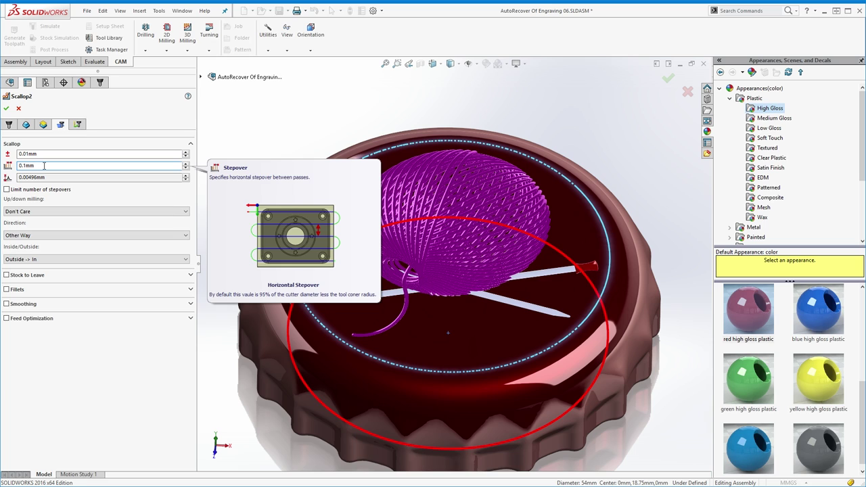
left_click(7, 108)
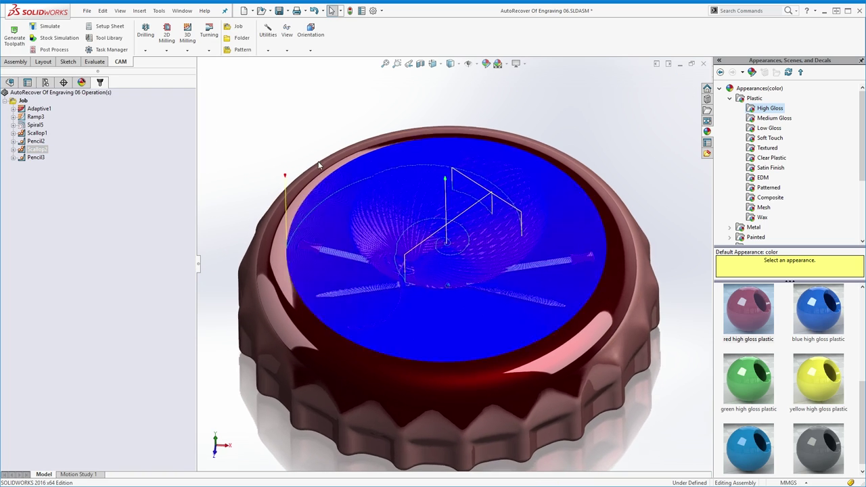
- Zoom in and orbit to inspect the regenerated Scallop2 passes over the yarn ball
scroll(314, 222, "down", 2)
scroll(314, 222, "down", 2)
scroll(314, 222, "down", 2)
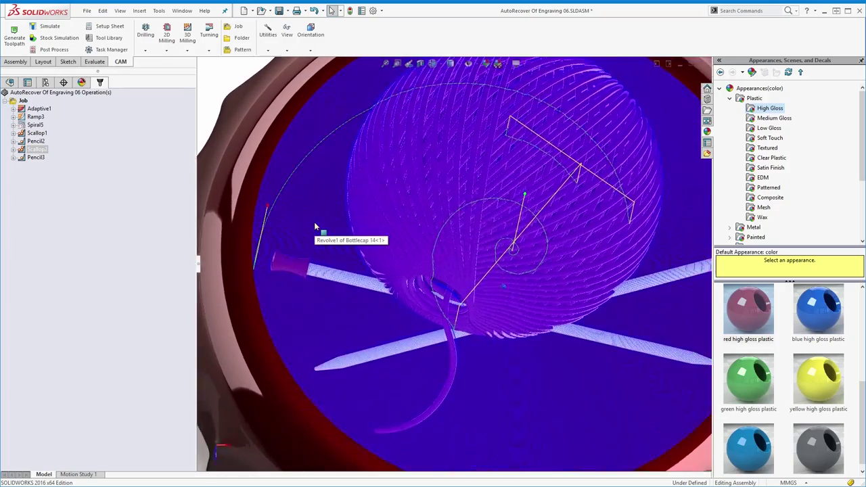
mouse_move(314, 227)
middle_mouse_down()
mouse_move(311, 288)
mouse_move(242, 260)
middle_mouse_up()
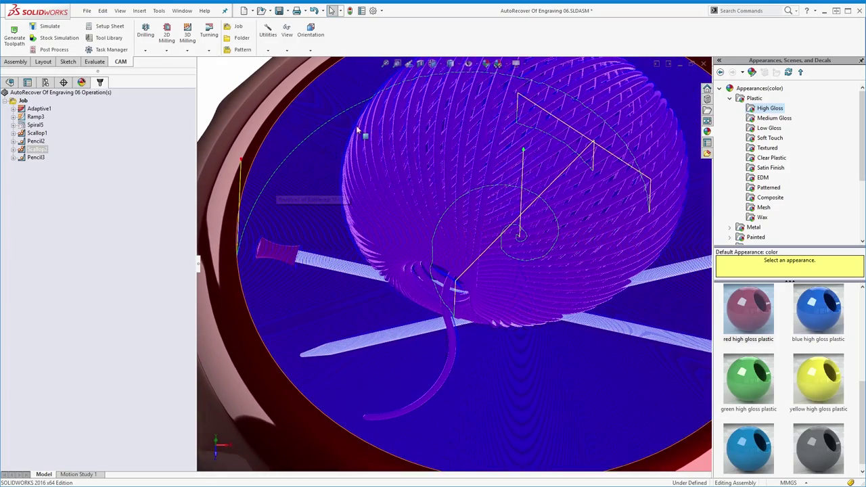
scroll(476, 251, "up", 2)
scroll(480, 251, "up", 2)
scroll(480, 252, "up", 2)
scroll(483, 255, "up", 1)
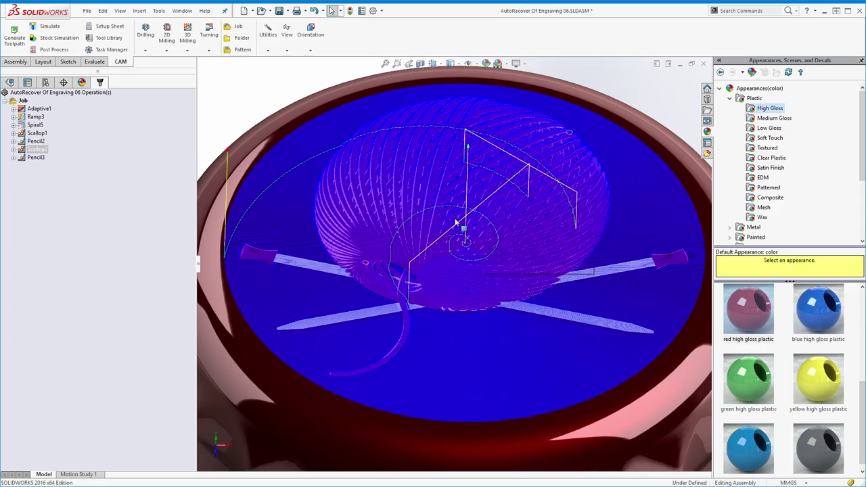
- Display the Pencil3 toolpath and zoom in to inspect its vertical retract lines
left_click(48, 159)
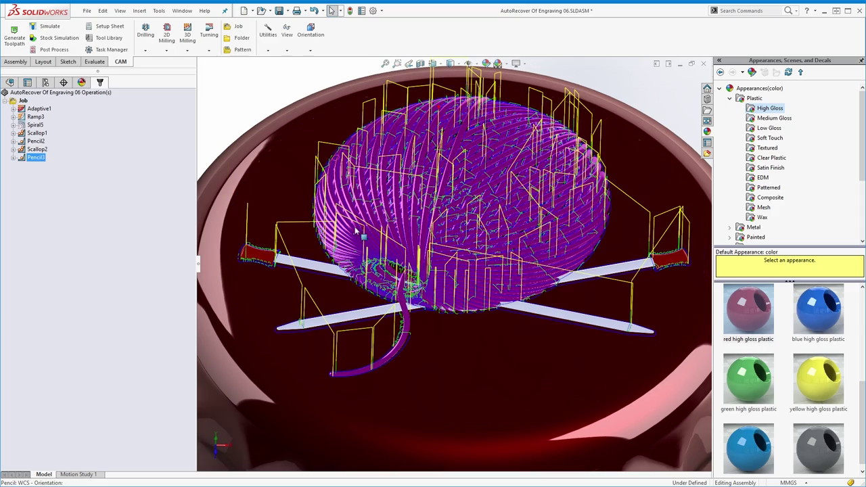
scroll(356, 230, "down", 2)
scroll(355, 230, "down", 2)
scroll(356, 230, "down", 2)
scroll(356, 230, "down", 2)
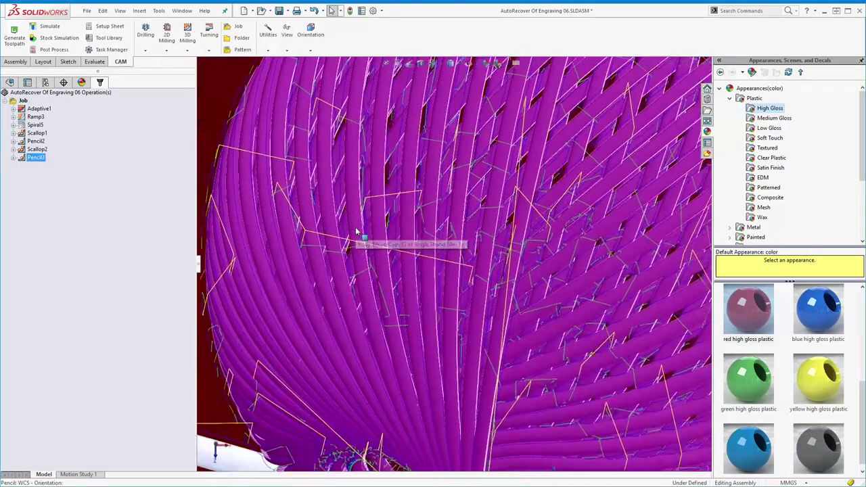
scroll(355, 231, "down", 2)
scroll(355, 228, "down", 2)
scroll(355, 227, "down", 1)
scroll(355, 226, "down", 2)
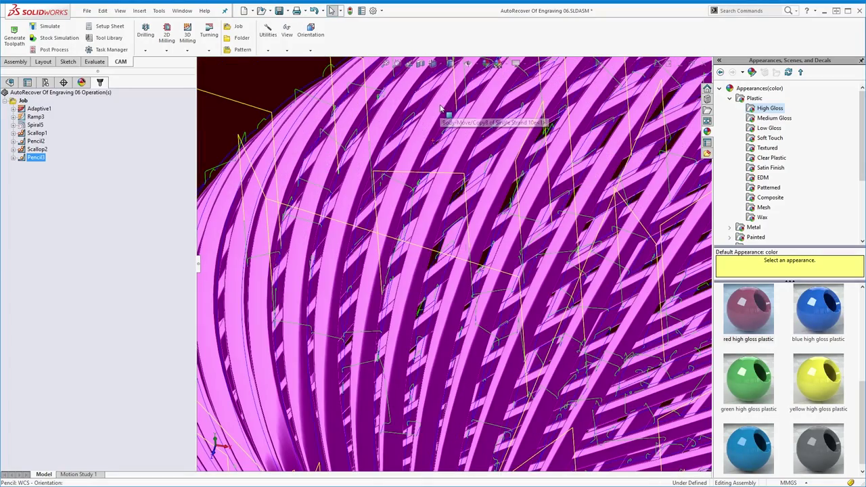
scroll(420, 111, "down", 1)
scroll(376, 159, "up", 2)
scroll(379, 159, "up", 2)
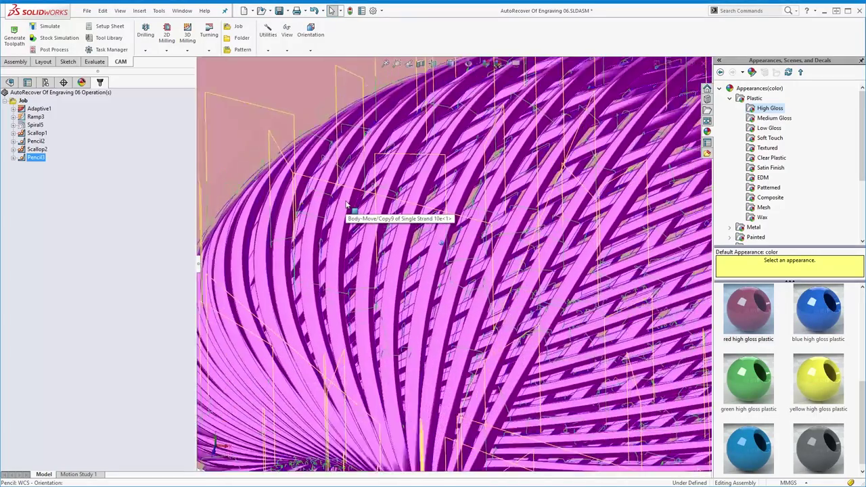
scroll(390, 157, "up", 2)
scroll(443, 128, "up", 1)
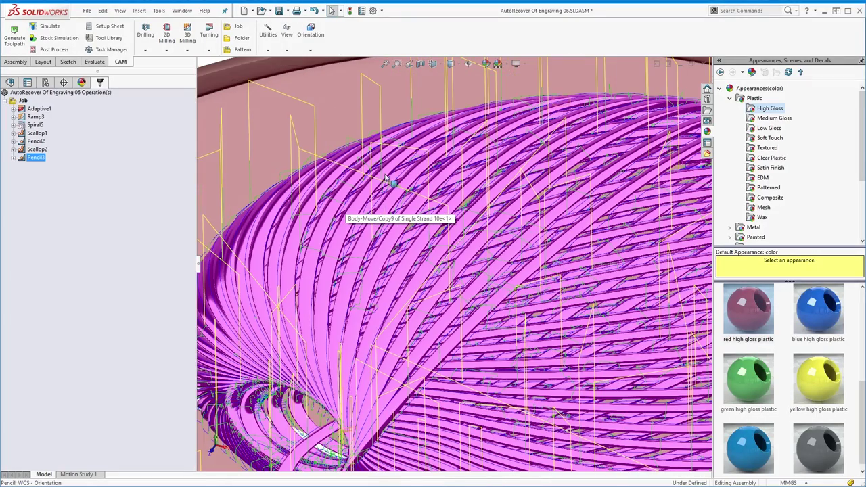
scroll(391, 284, "up", 1)
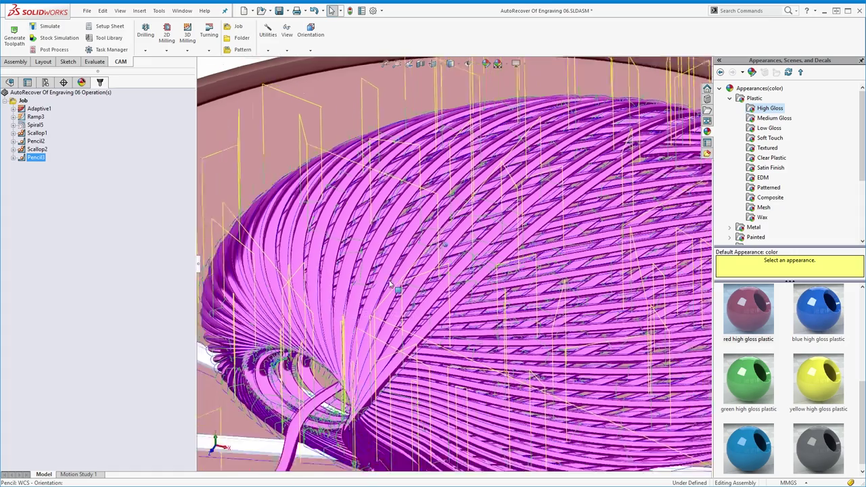
scroll(391, 285, "up", 2)
scroll(390, 285, "up", 2)
scroll(391, 284, "up", 2)
scroll(338, 237, "up", 1)
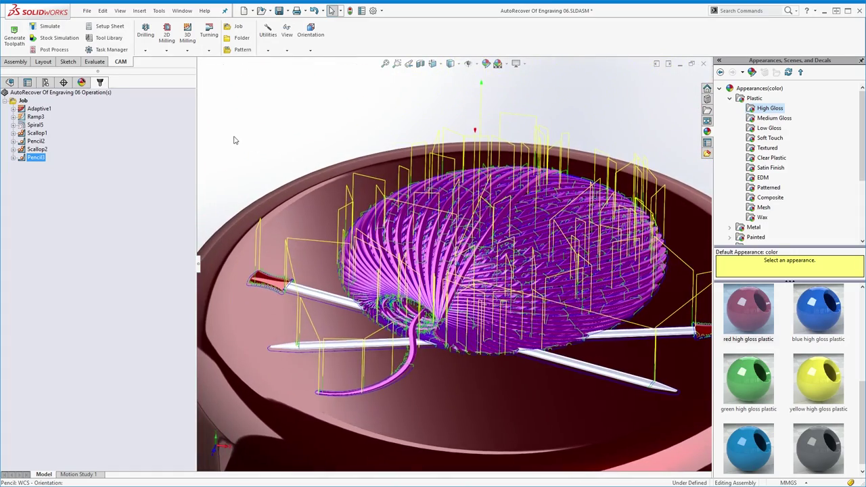
middle_click_drag(233, 140, 129, 196)
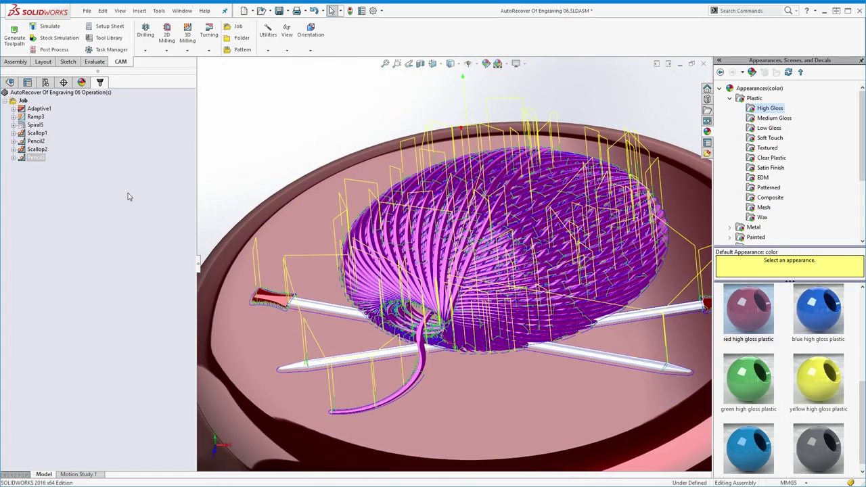
right_click(39, 161)
left_click(59, 169)
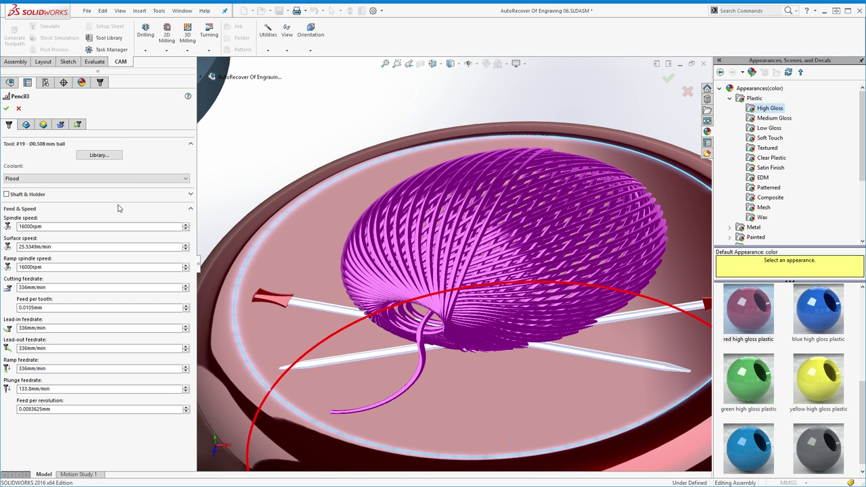
left_click(60, 126)
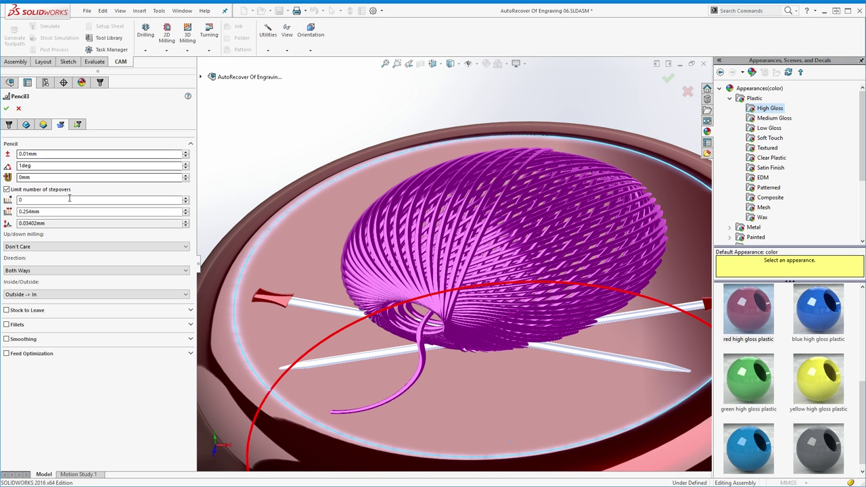
left_click(40, 168)
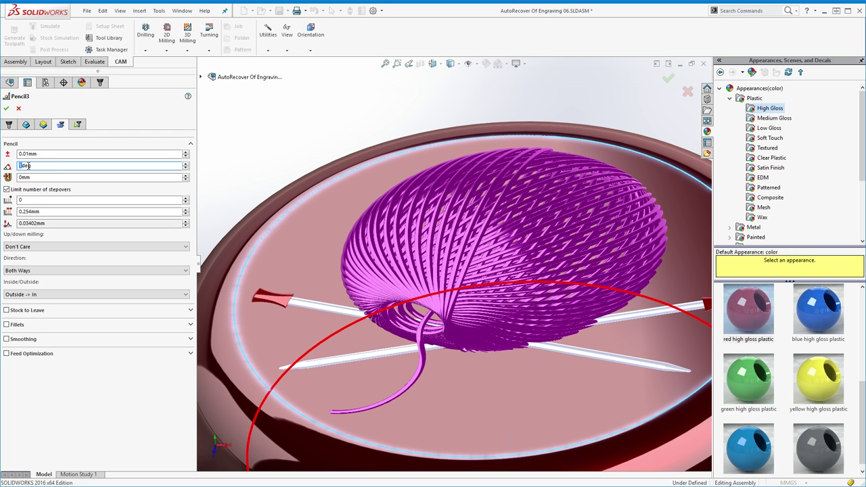
left_click(7, 108)
- Zoom in and out over the Pencil3 passes near the needle tips and holders
scroll(309, 187, "down", 2)
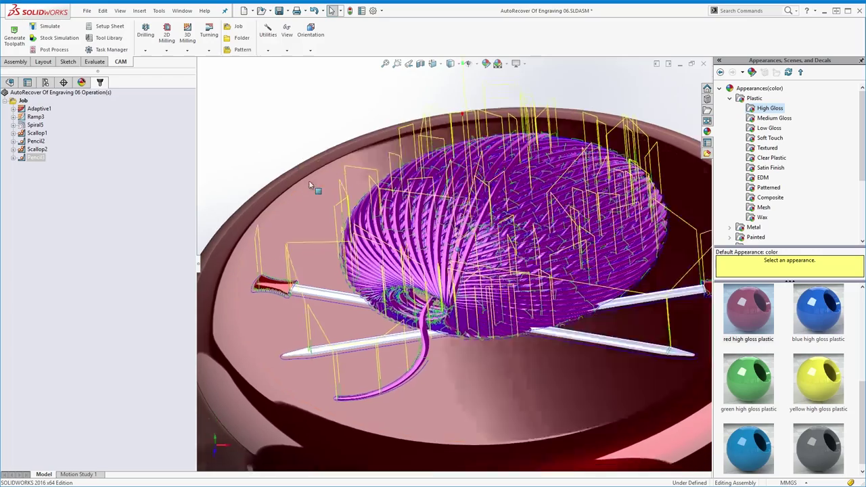
scroll(310, 188, "down", 3)
scroll(309, 197, "down", 3)
scroll(330, 193, "down", 2)
scroll(329, 193, "down", 2)
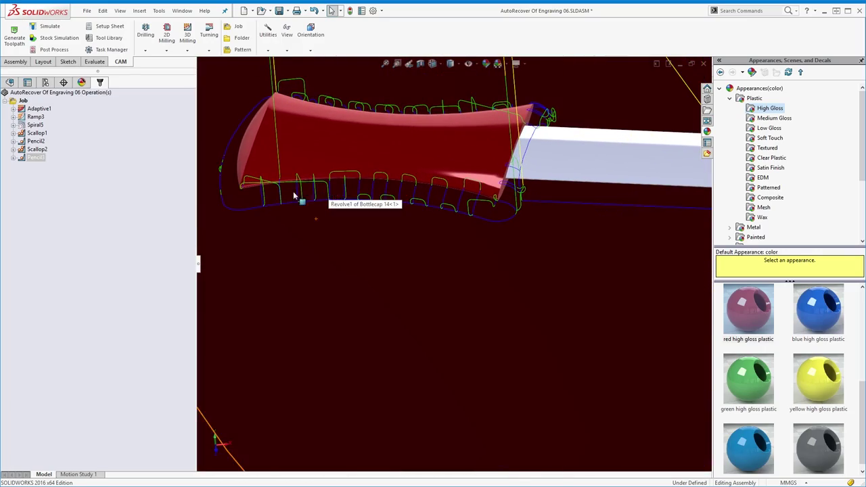
scroll(291, 197, "up", 1)
scroll(322, 214, "up", 3)
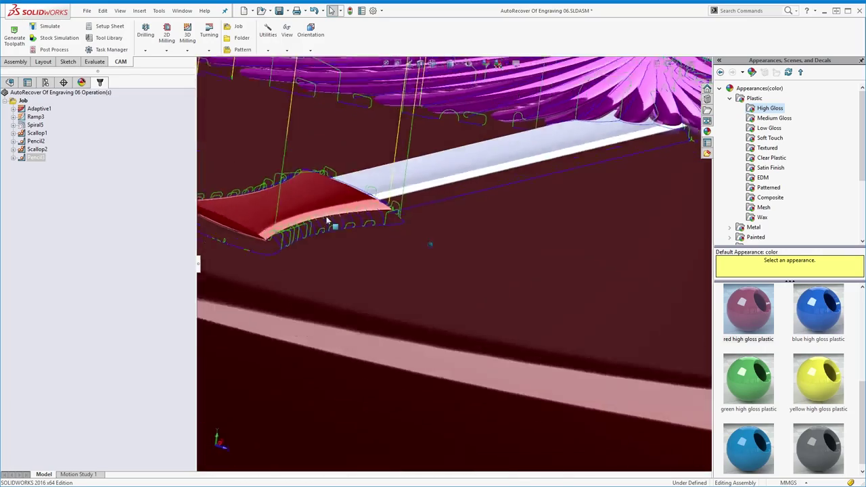
scroll(318, 221, "up", 2)
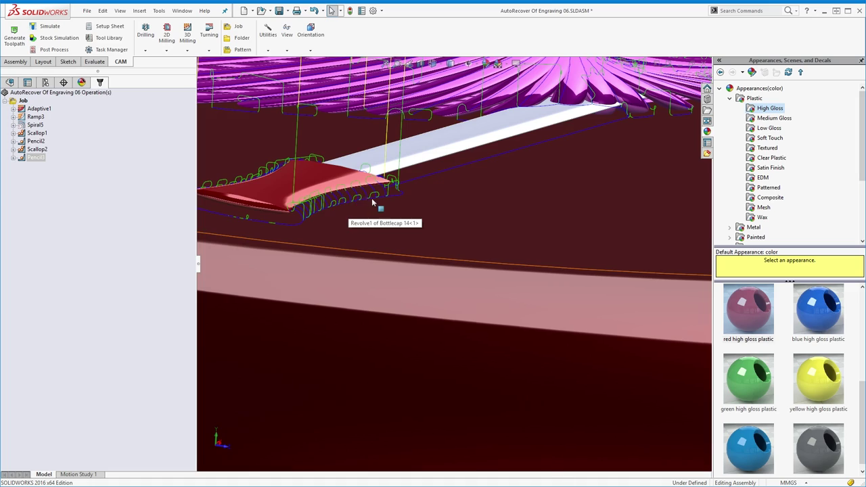
scroll(352, 216, "up", 2)
scroll(407, 213, "up", 1)
scroll(409, 213, "down", 1)
scroll(407, 215, "down", 2)
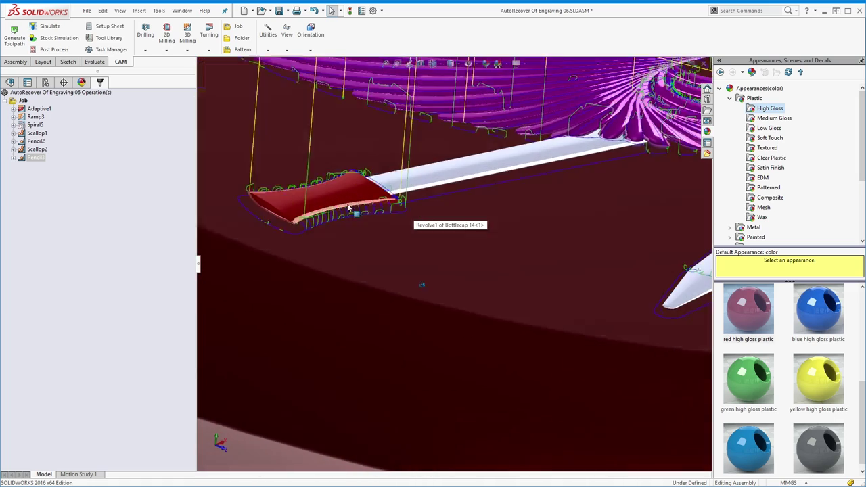
scroll(379, 213, "down", 2)
scroll(304, 215, "up", 1)
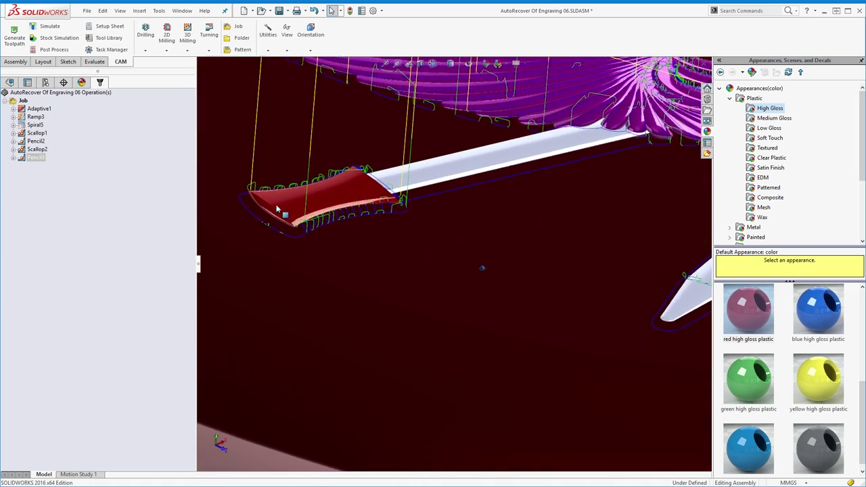
scroll(315, 216, "up", 1)
scroll(326, 216, "up", 1)
scroll(368, 223, "down", 2)
scroll(372, 232, "down", 2)
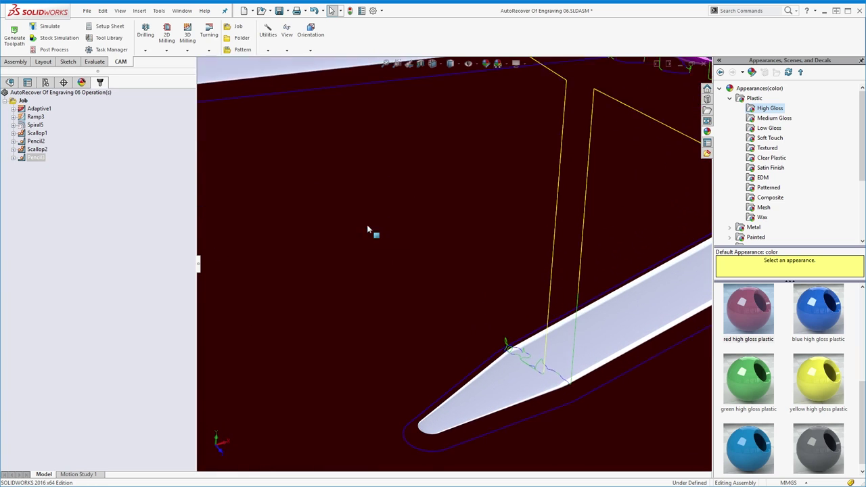
scroll(372, 232, "down", 2)
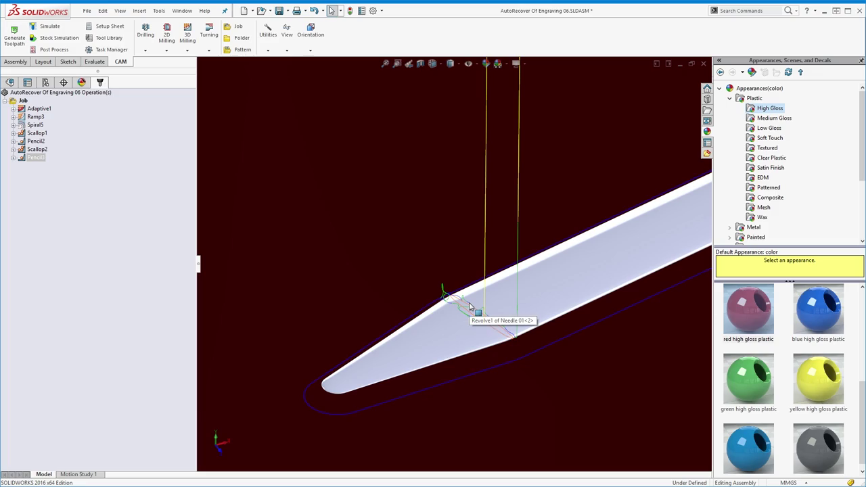
scroll(470, 306, "up", 1)
scroll(472, 305, "up", 2)
scroll(477, 299, "up", 2)
scroll(483, 293, "up", 2)
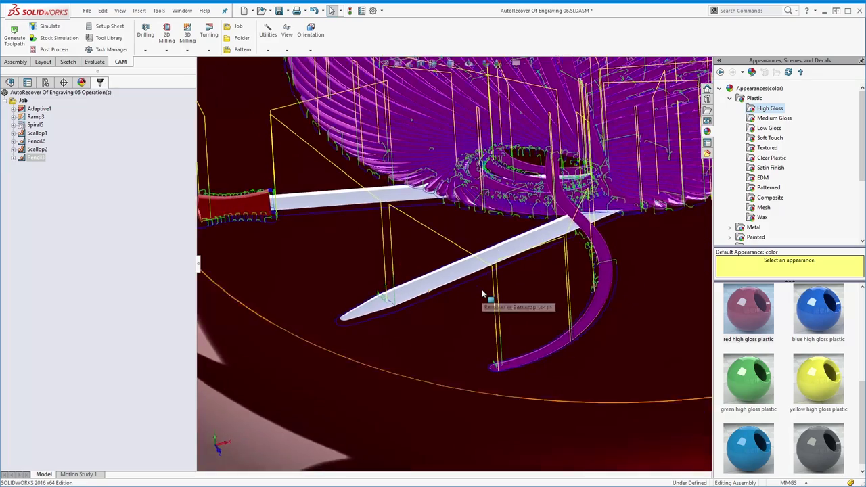
scroll(483, 296, "up", 2)
scroll(484, 303, "up", 2)
scroll(486, 304, "up", 1)
scroll(457, 312, "up", 1)
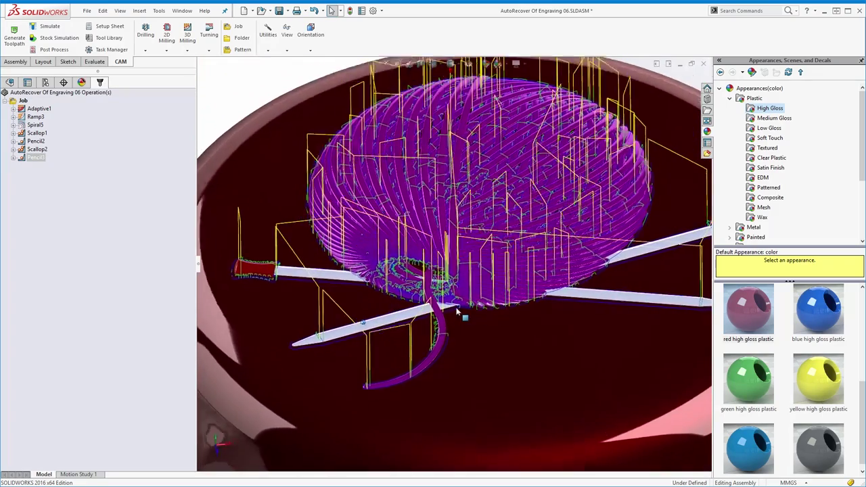
scroll(457, 312, "up", 1)
scroll(457, 313, "up", 1)
scroll(399, 355, "up", 1)
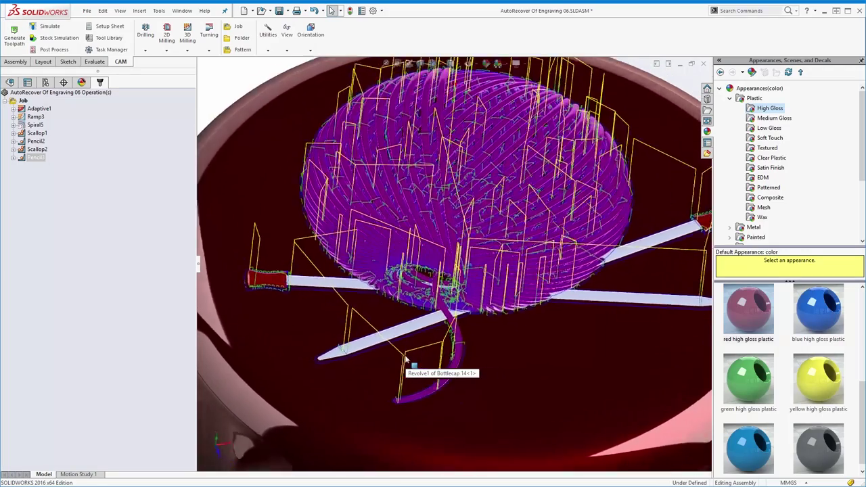
scroll(406, 359, "down", 3)
scroll(406, 364, "down", 2)
scroll(400, 339, "down", 1)
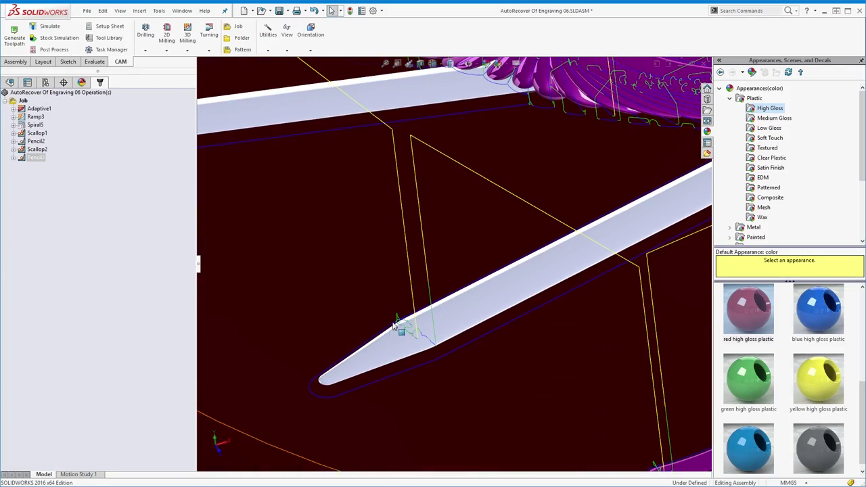
scroll(396, 324, "down", 1)
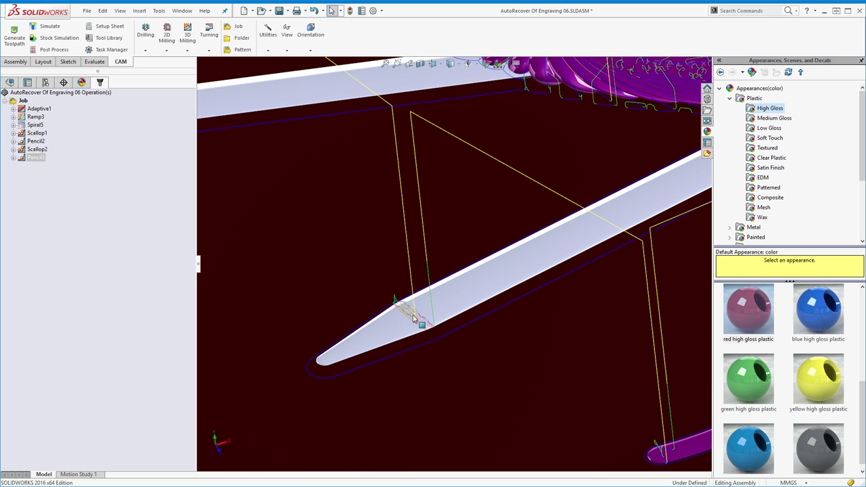
- Recentre on the needle tip and hide the Pencil3 toolpath overlay
middle_click_drag(414, 318, 403, 306)
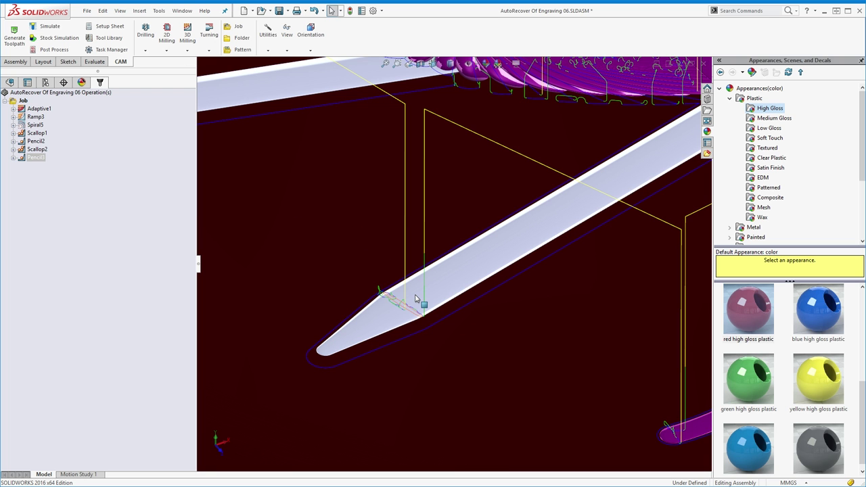
middle_click_drag(419, 300, 404, 298)
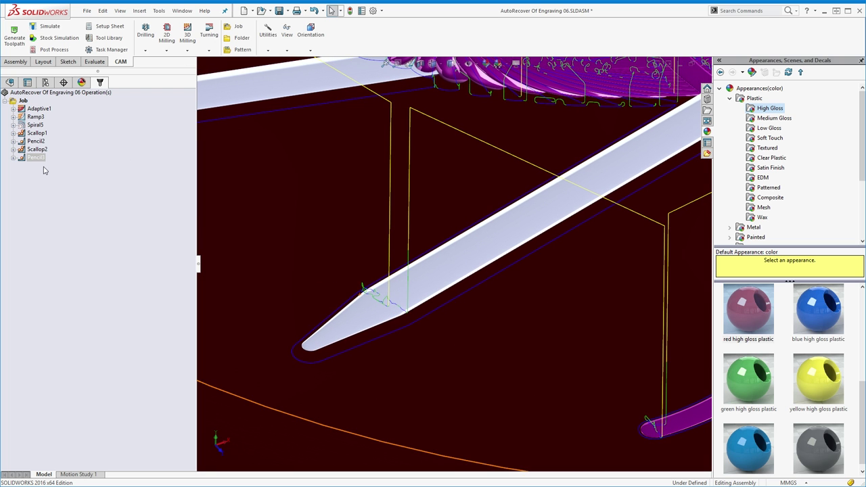
middle_click_drag(299, 290, 561, 283)
key("f")
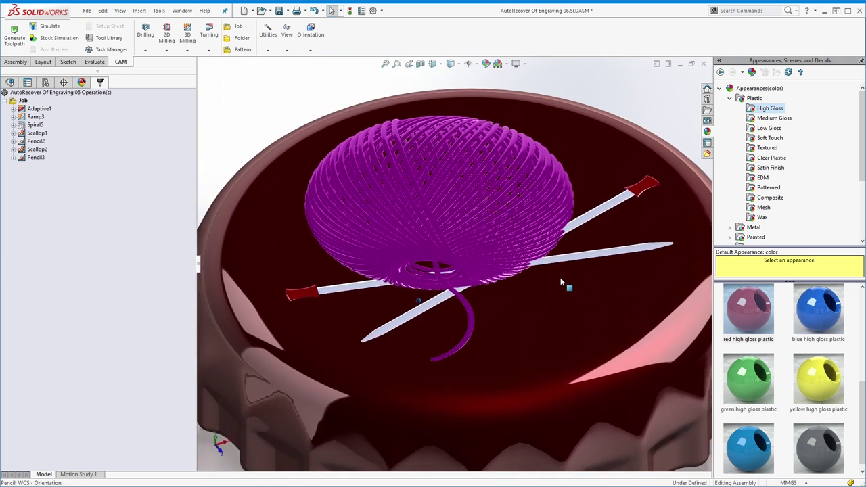
middle_click_drag(512, 307, 363, 325)
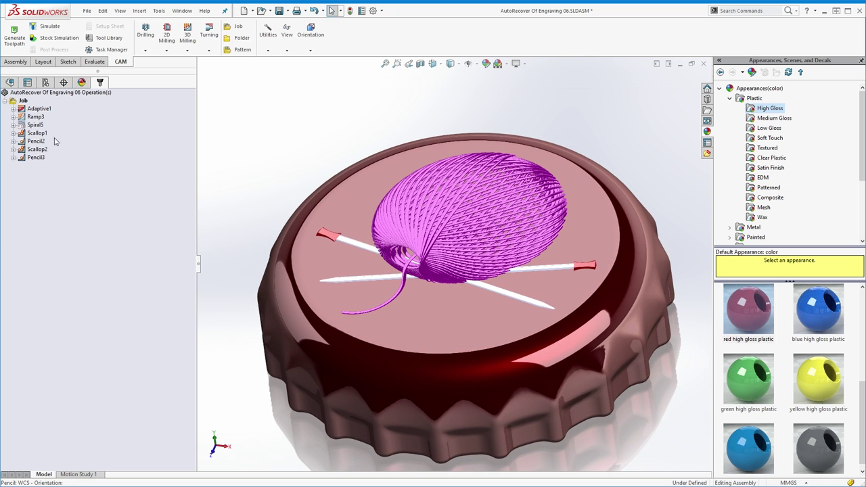
left_click(37, 150)
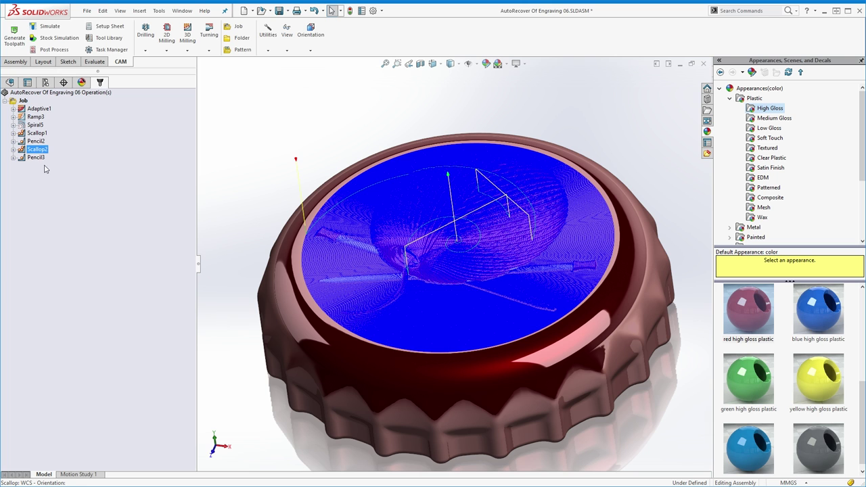
left_click(37, 150)
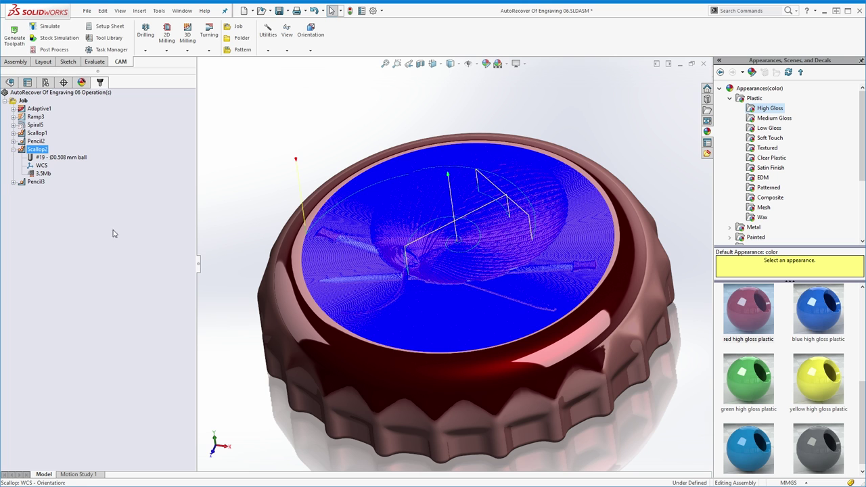
double_click(39, 182)
left_click(66, 210)
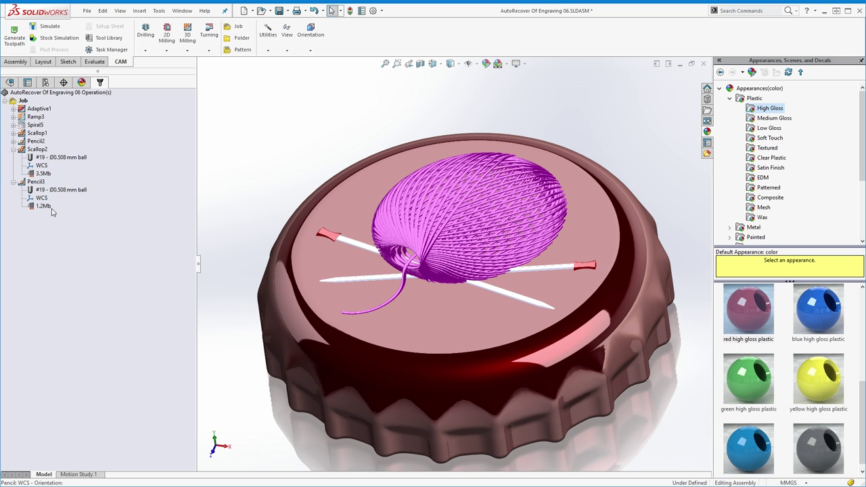
left_click(37, 150)
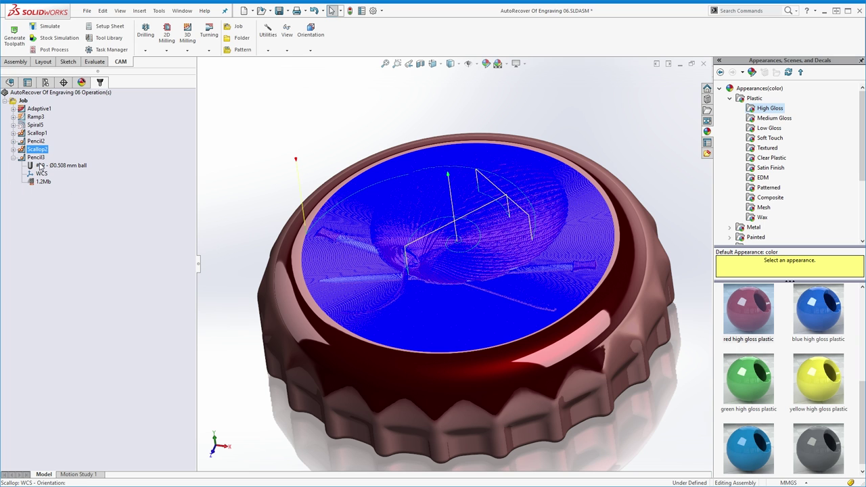
left_click(36, 157)
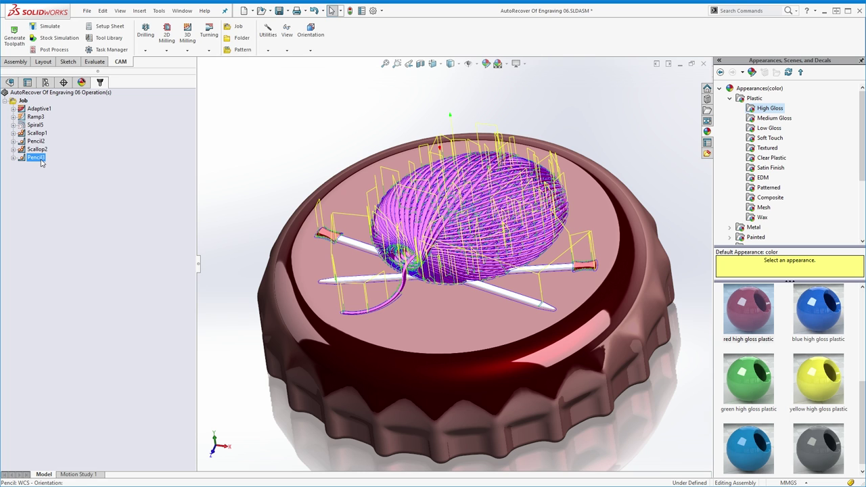
left_click(77, 190)
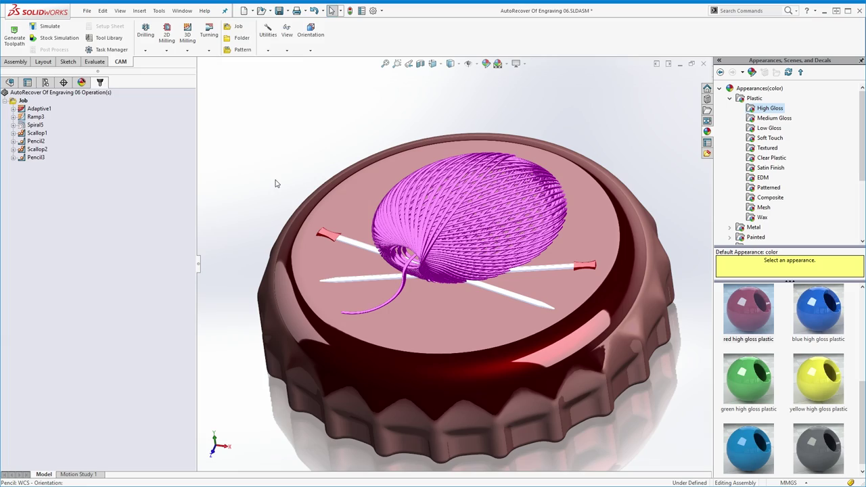
key("Up")
key("Up")
key("Up")
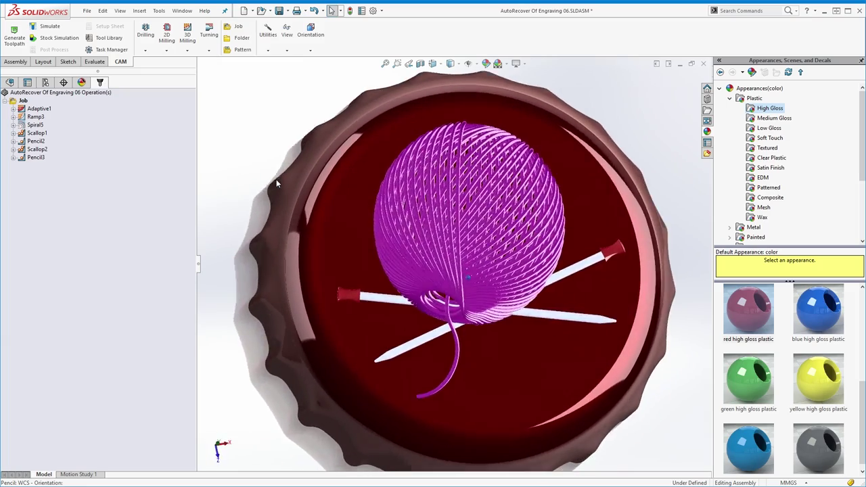
key("Down")
key("Down")
key("Down")
key("Right")
key("Right")
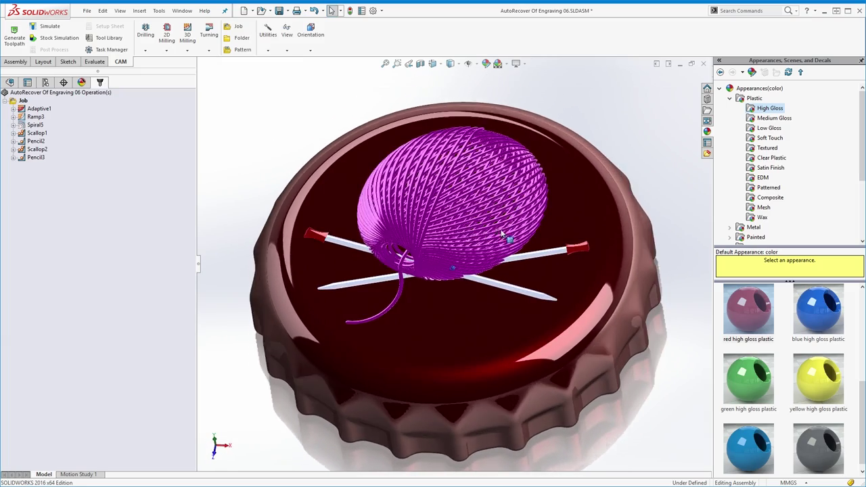
key("Left")
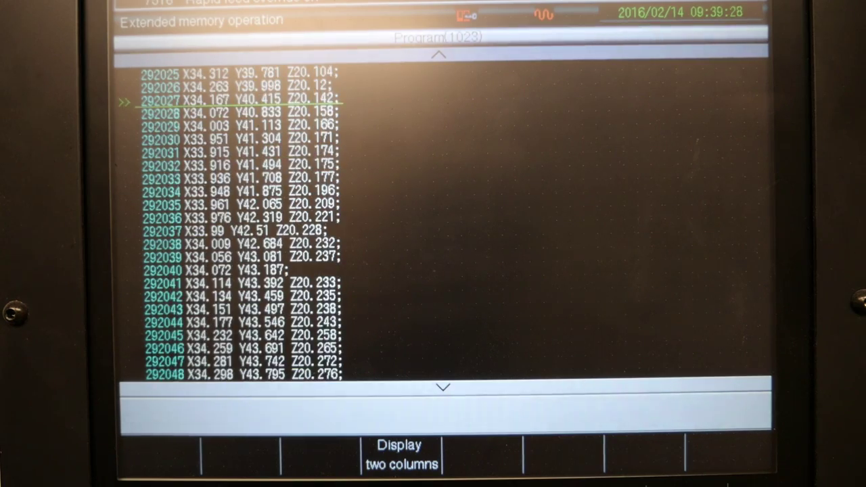
- Show the running program listing in two columns with the F4 softkey
key("F4")
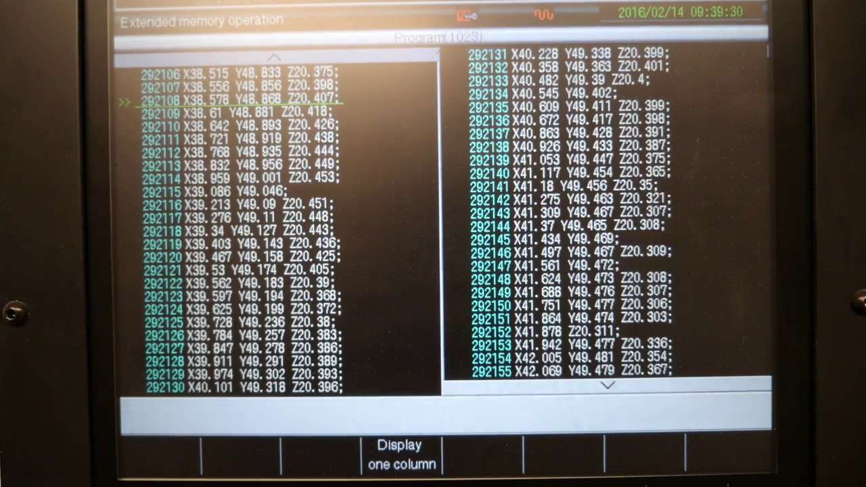